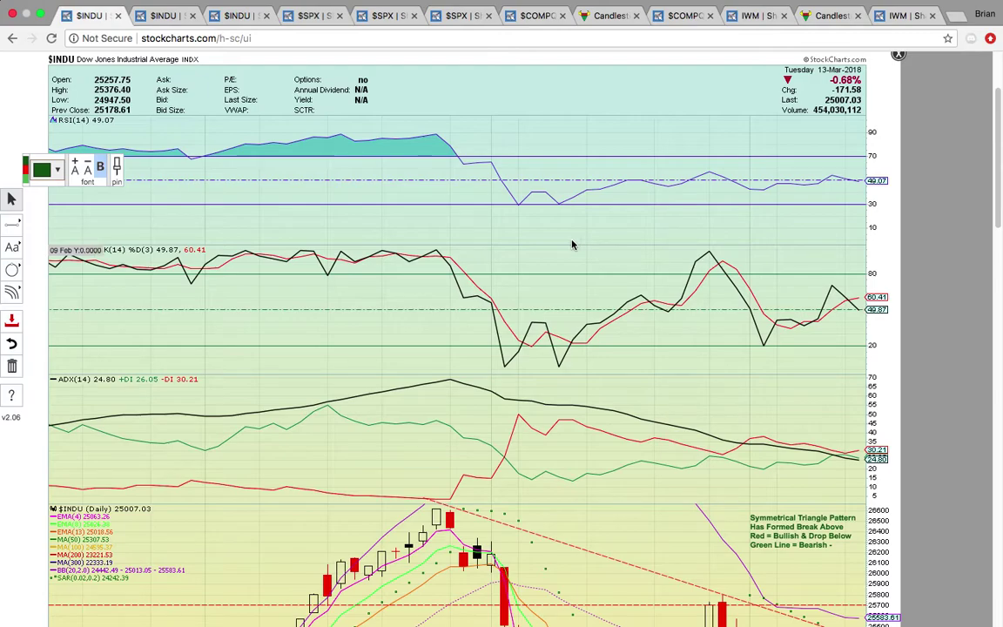
# Select the Ellipse shape tool and scroll down to the $INDU daily price panel.
pyautogui.click(12, 270)
pyautogui.click(54, 278)
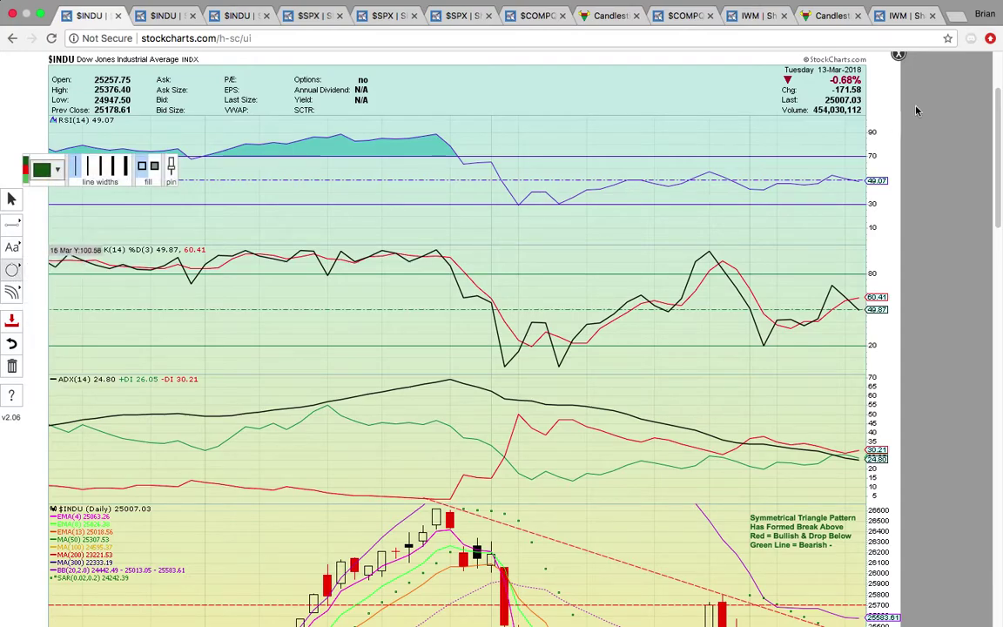
pyautogui.scroll(-5, 833, 160)
pyautogui.scroll(-4, 833, 159)
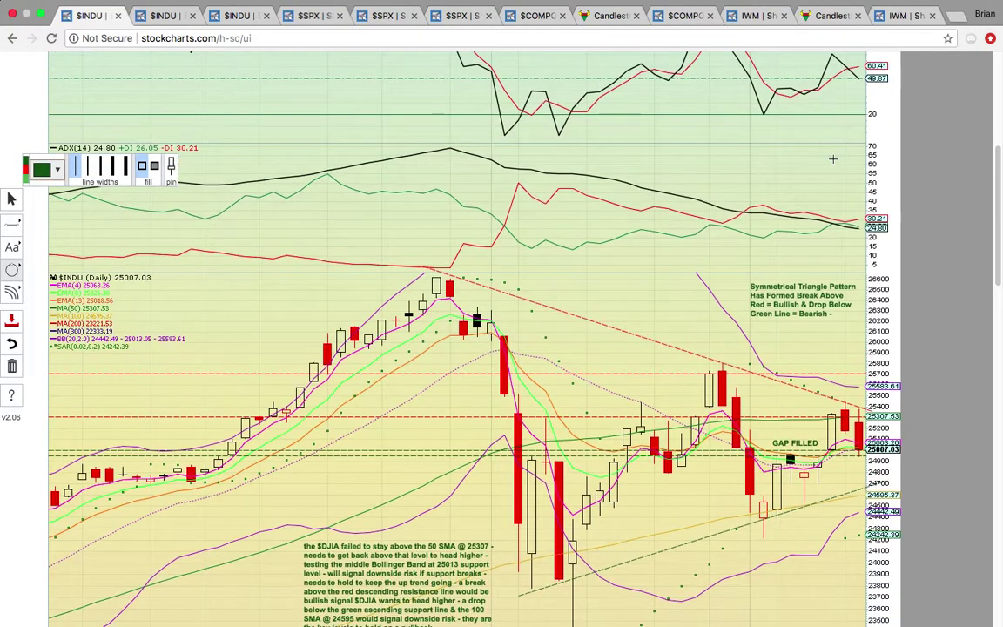
pyautogui.scroll(2, 831, 161)
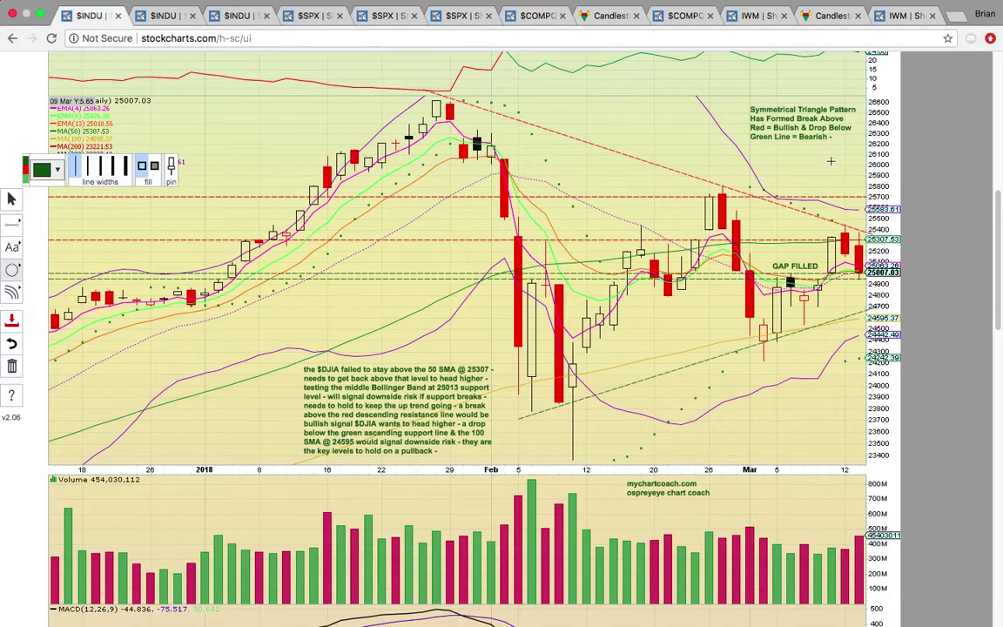
pyautogui.scroll(-2, 738, 148)
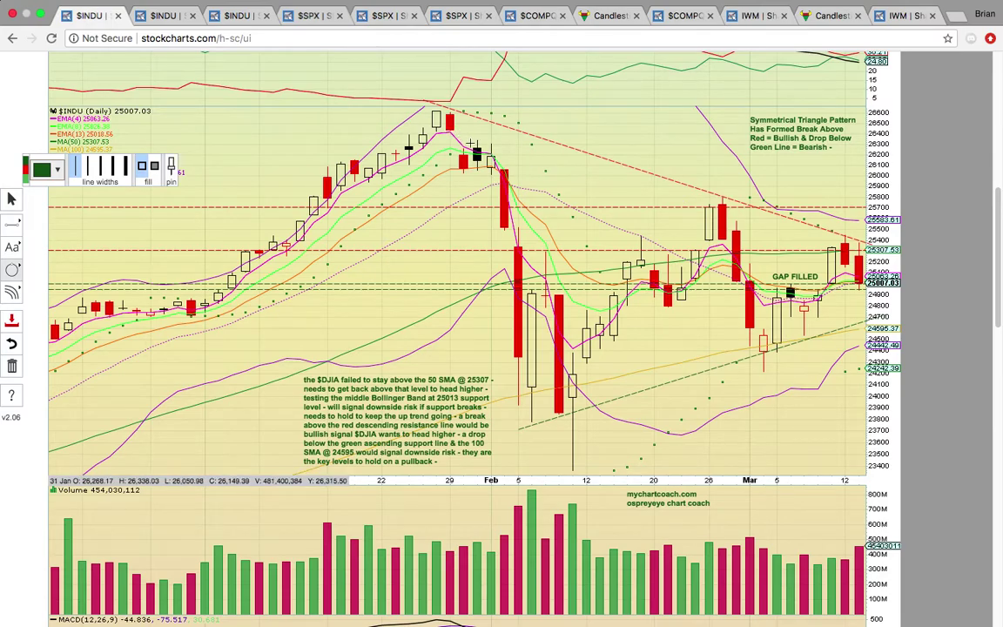
# Draw ellipses around the Jan 29 and Feb 26 highs, the Mar 12 candles, and the Feb 8 and Mar 5 lows.
pyautogui.moveTo(433, 100); pyautogui.dragTo(476, 139)
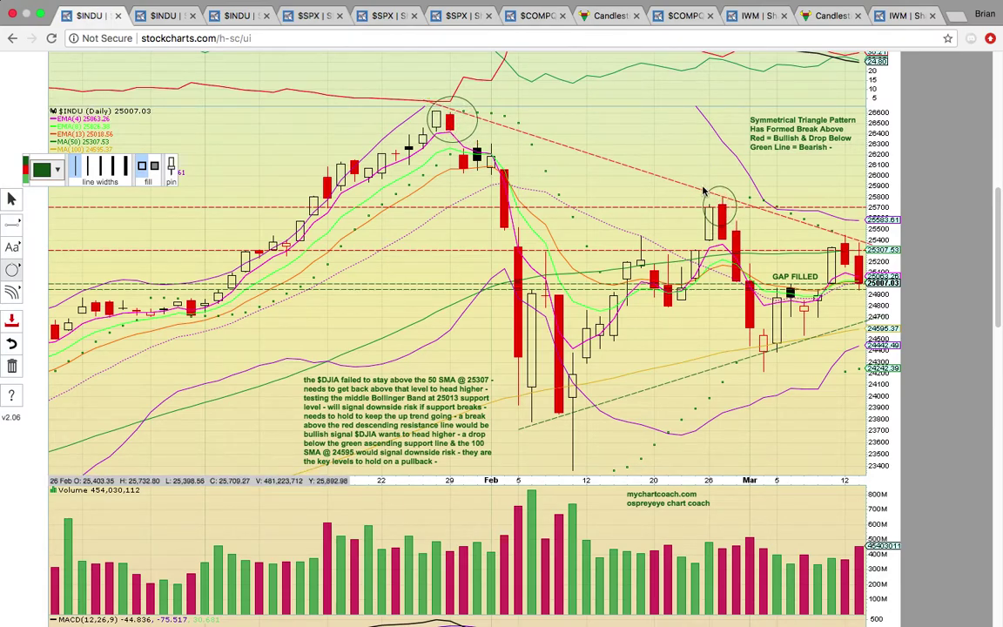
pyautogui.moveTo(703, 186)
pyautogui.mouseDown()
pyautogui.moveTo(738, 223)
pyautogui.moveTo(690, 225)
pyautogui.mouseUp()
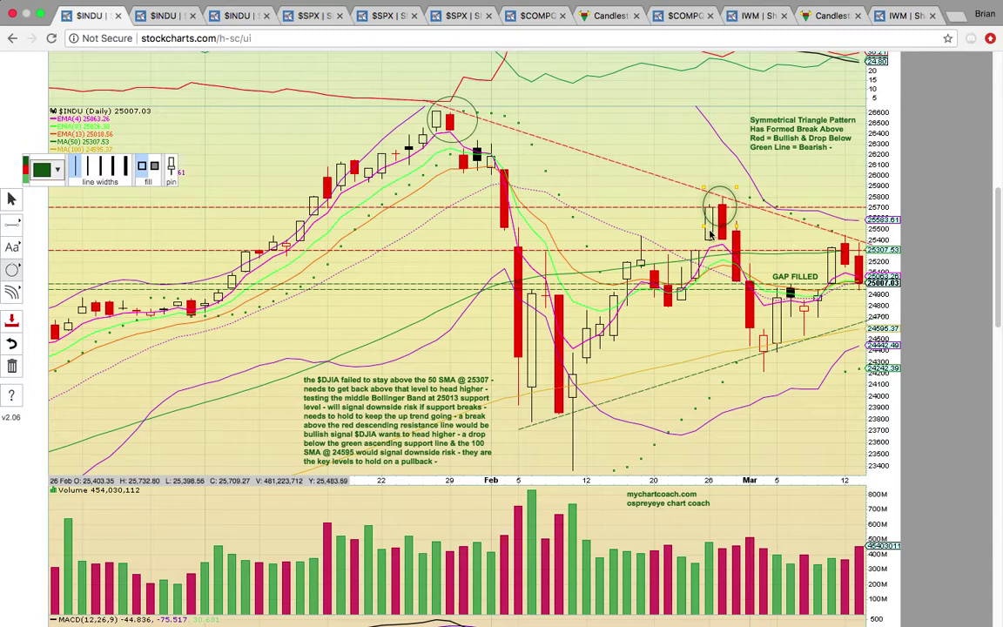
pyautogui.moveTo(858, 261)
pyautogui.mouseDown()
pyautogui.moveTo(834, 230)
pyautogui.moveTo(847, 232)
pyautogui.mouseUp()
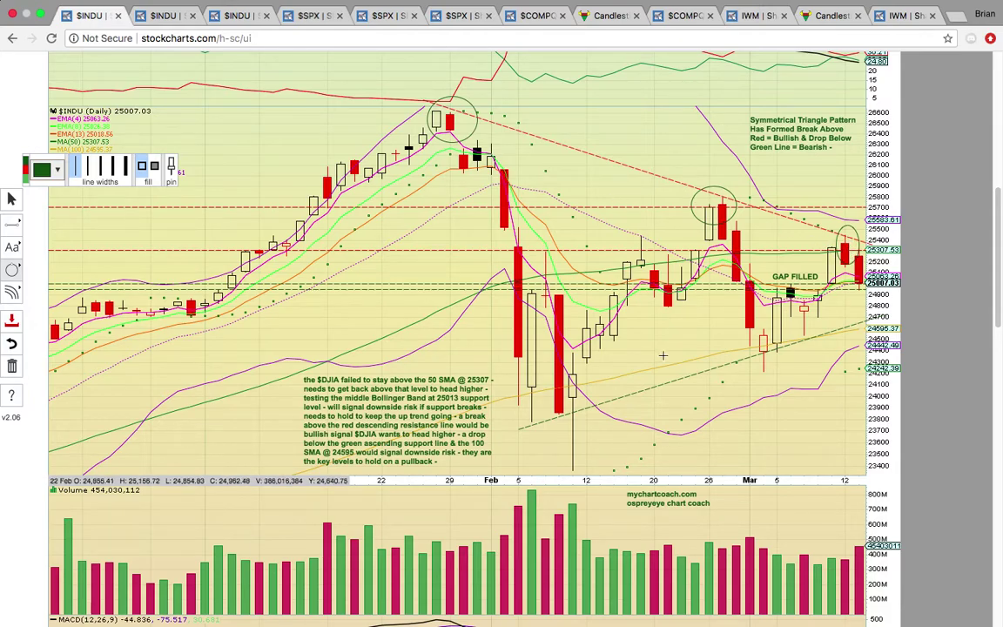
pyautogui.moveTo(580, 429); pyautogui.dragTo(541, 397)
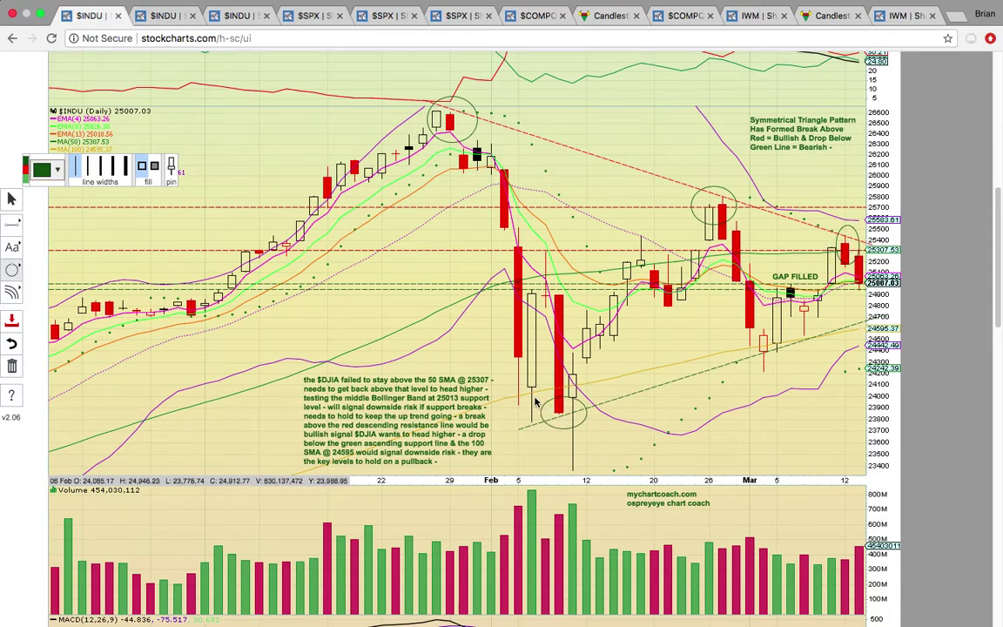
pyautogui.moveTo(777, 346); pyautogui.dragTo(755, 335)
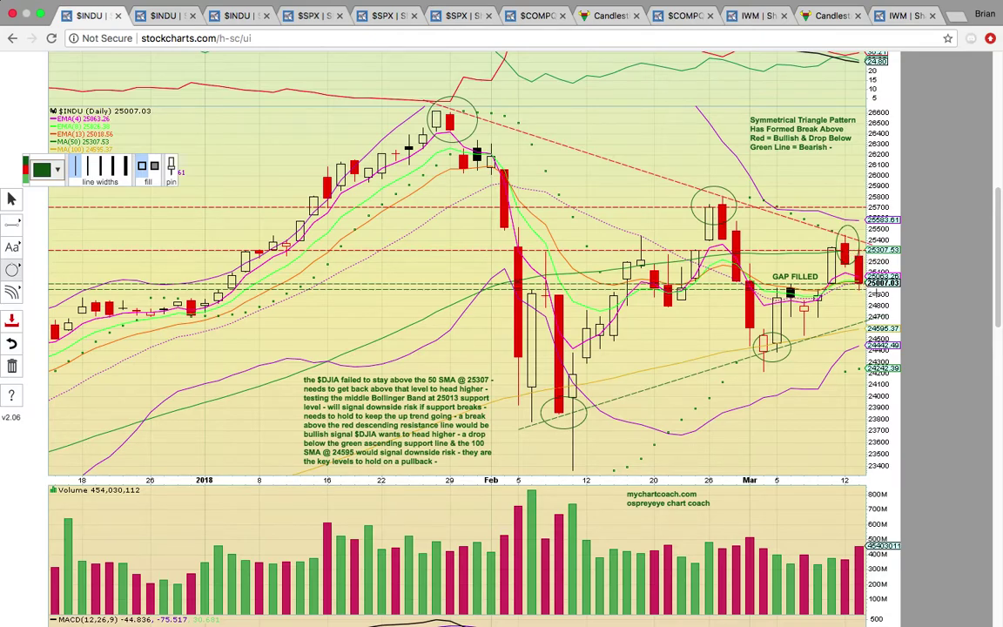
# Scroll around the $INDU daily chart to review the gap-filled candles and 24595.37 level.
pyautogui.scroll(-2, 792, 261)
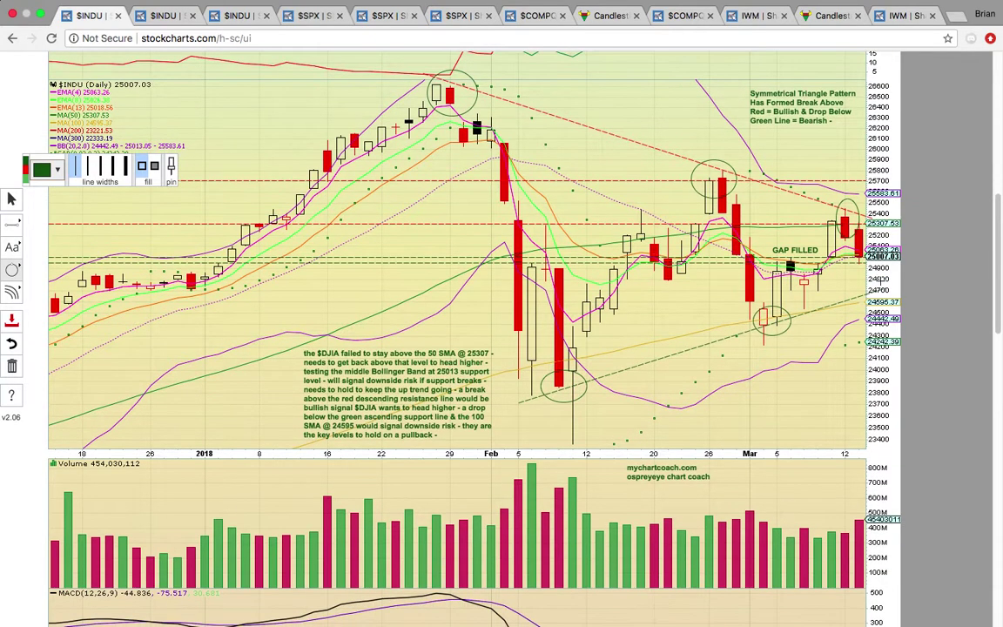
pyautogui.scroll(1, 793, 253)
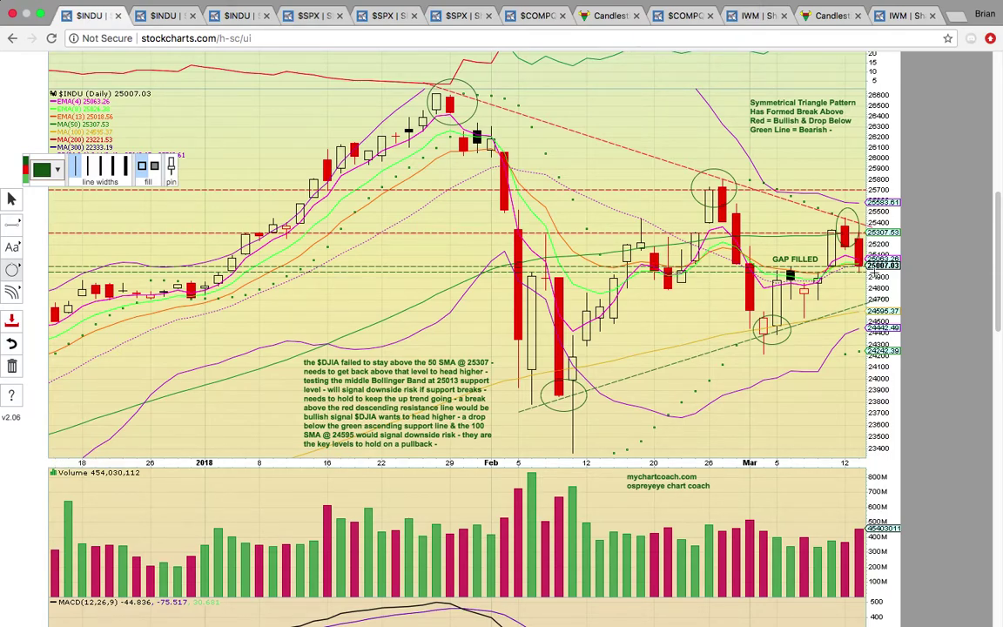
pyautogui.scroll(-2, 475, 304)
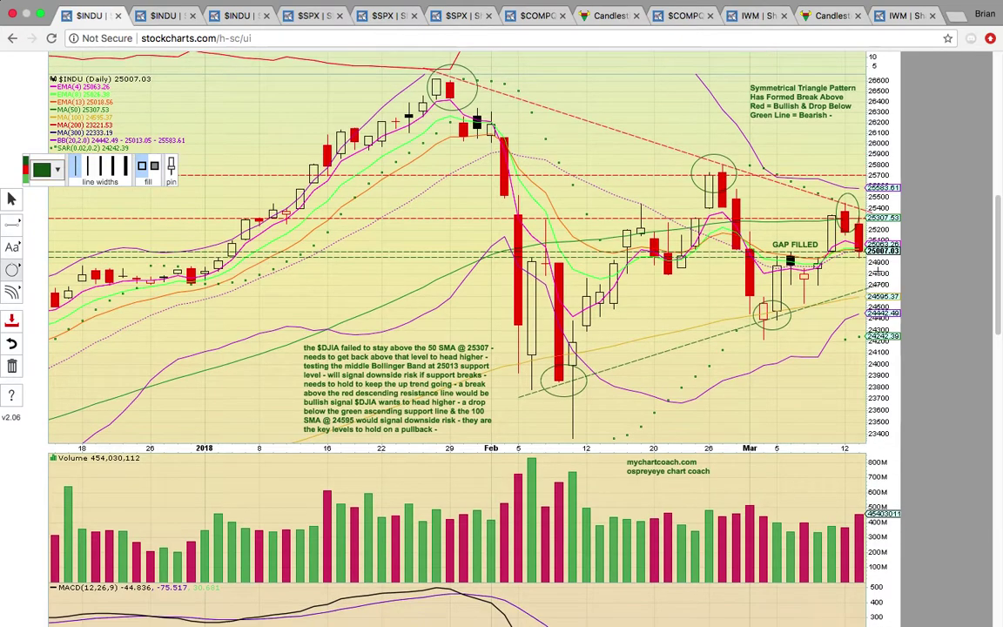
pyautogui.scroll(1, 474, 261)
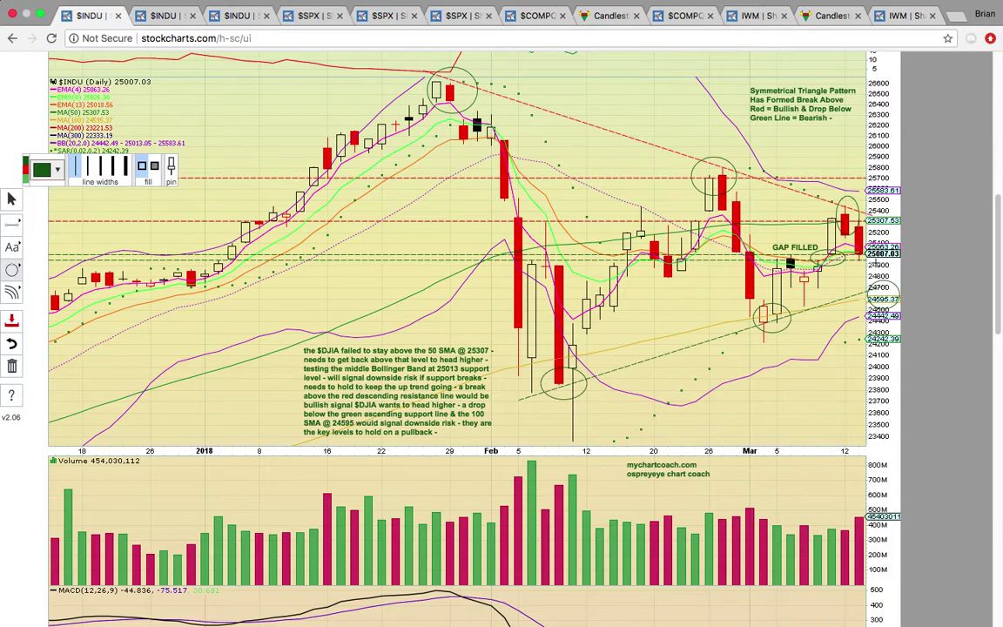
pyautogui.scroll(-2, 475, 305)
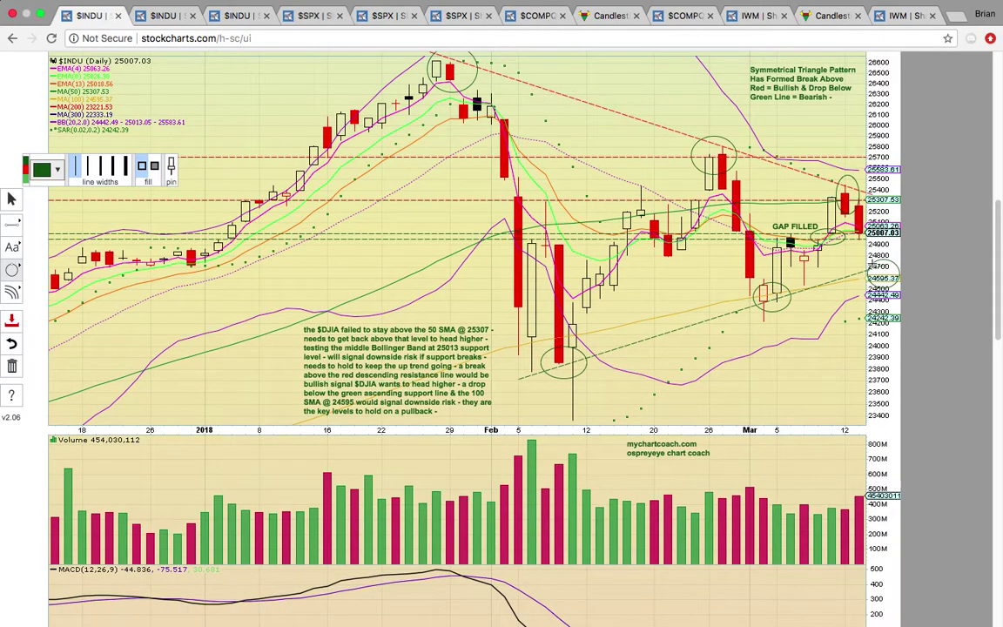
pyautogui.scroll(1, 474, 305)
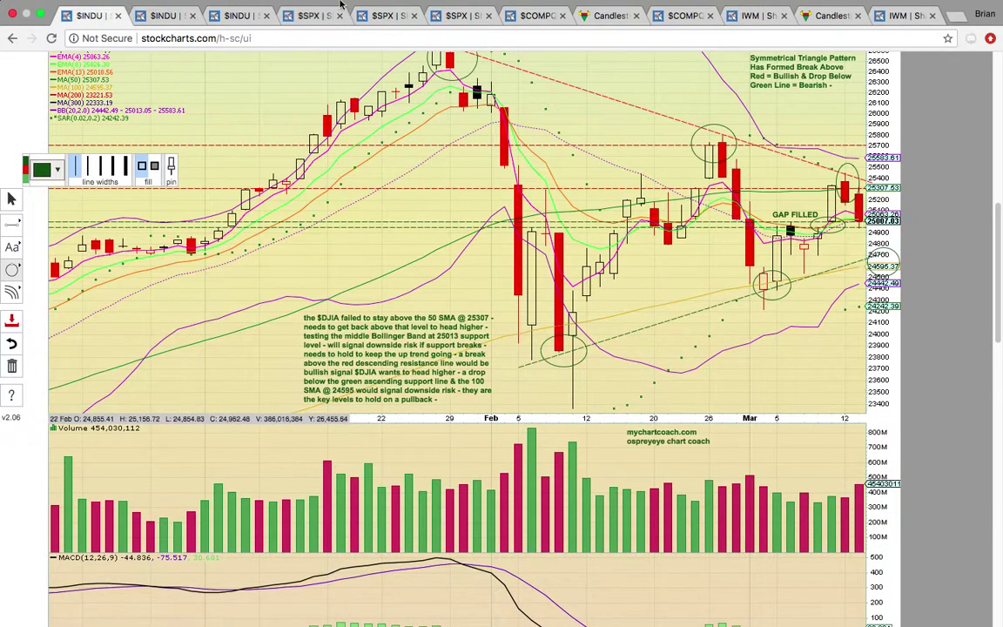
# Switch to the 15-minute $INDU chart.
pyautogui.click(170, 15)
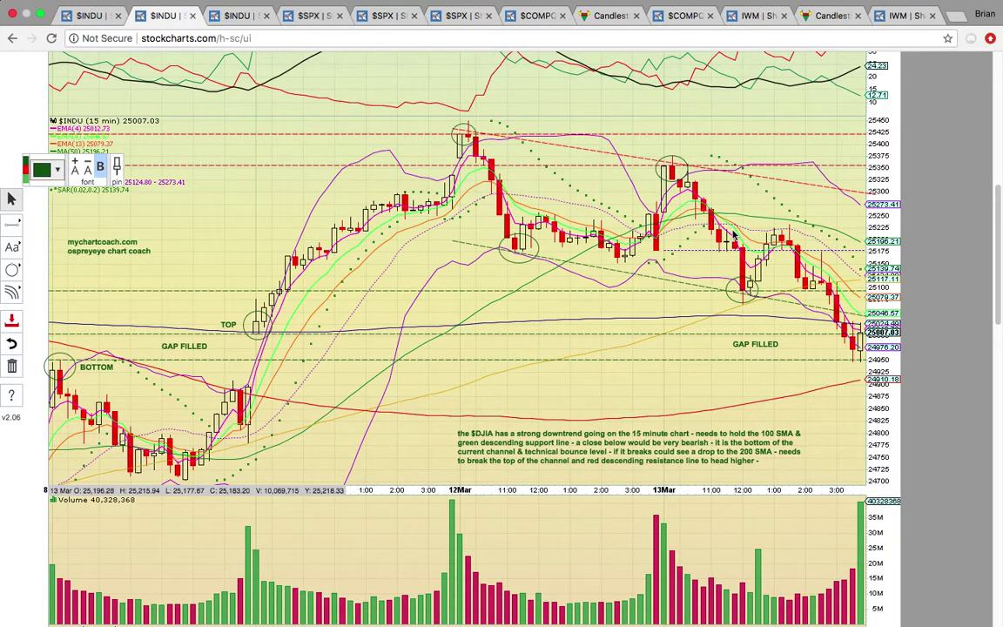
pyautogui.scroll(-1, 734, 235)
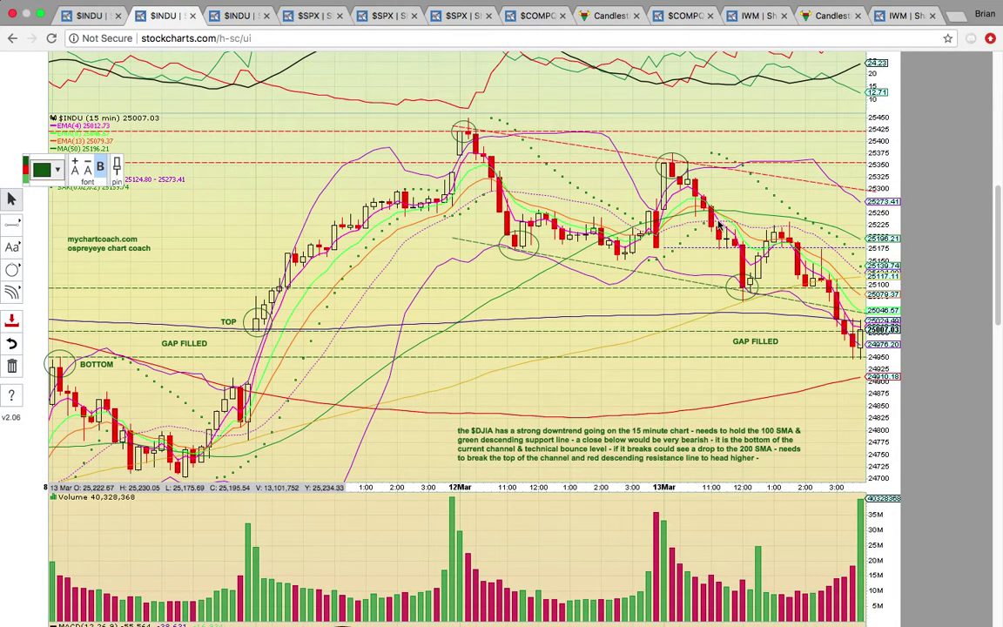
pyautogui.scroll(1, 722, 223)
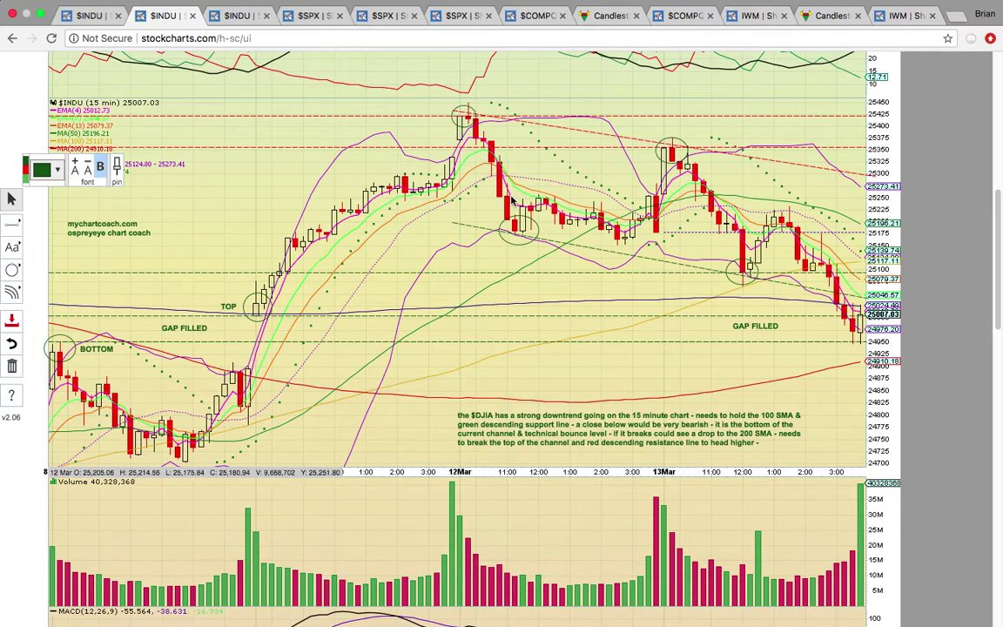
# With the Ellipse tool, circle candles on both sides of the 12 Mar peak and on the 13 Mar decline.
pyautogui.click(13, 270)
pyautogui.click(32, 291)
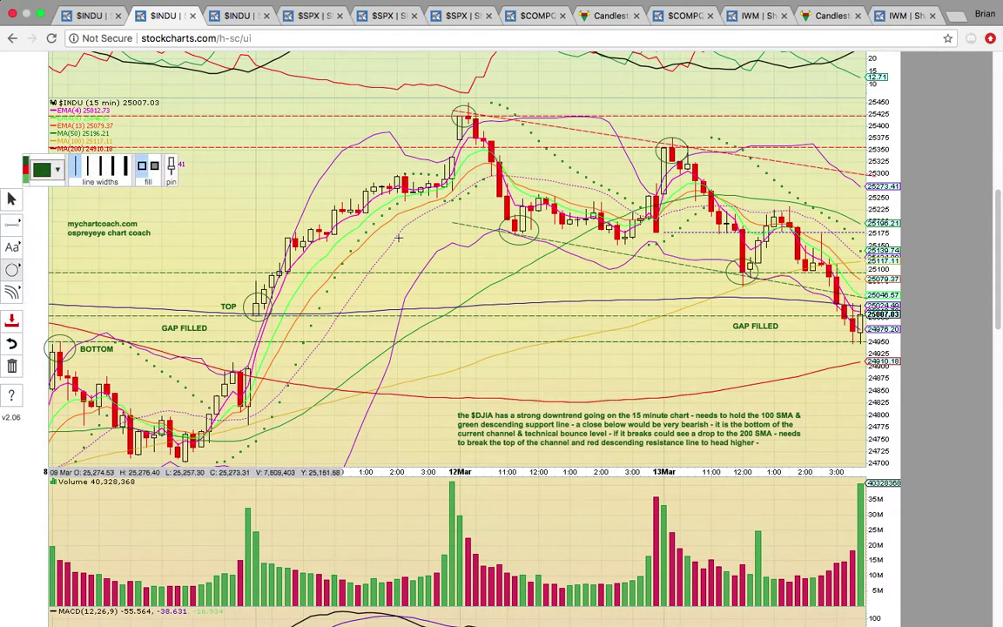
pyautogui.moveTo(488, 156); pyautogui.dragTo(511, 199)
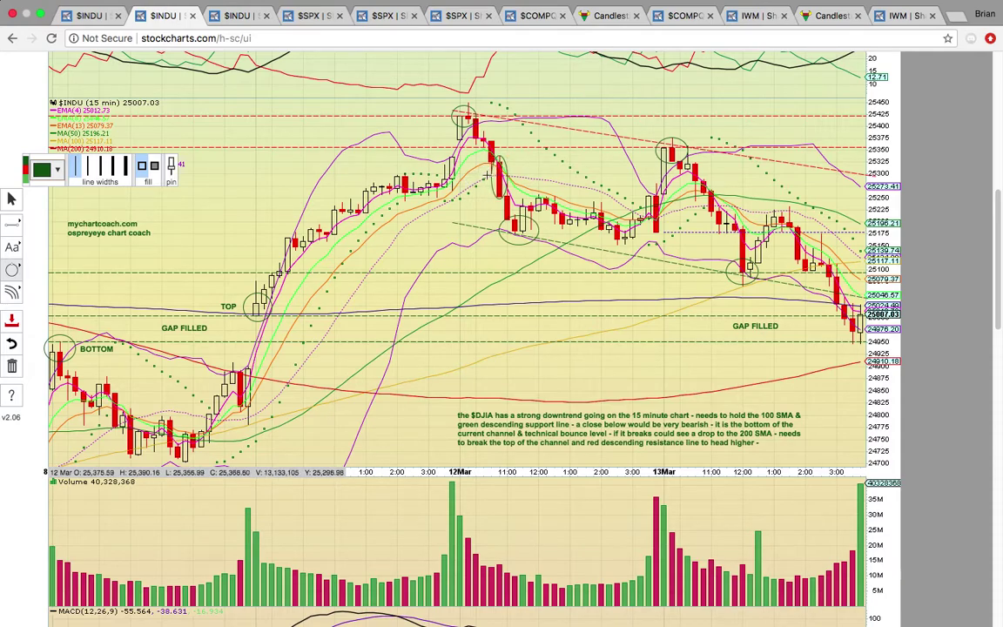
pyautogui.moveTo(450, 134); pyautogui.dragTo(473, 175)
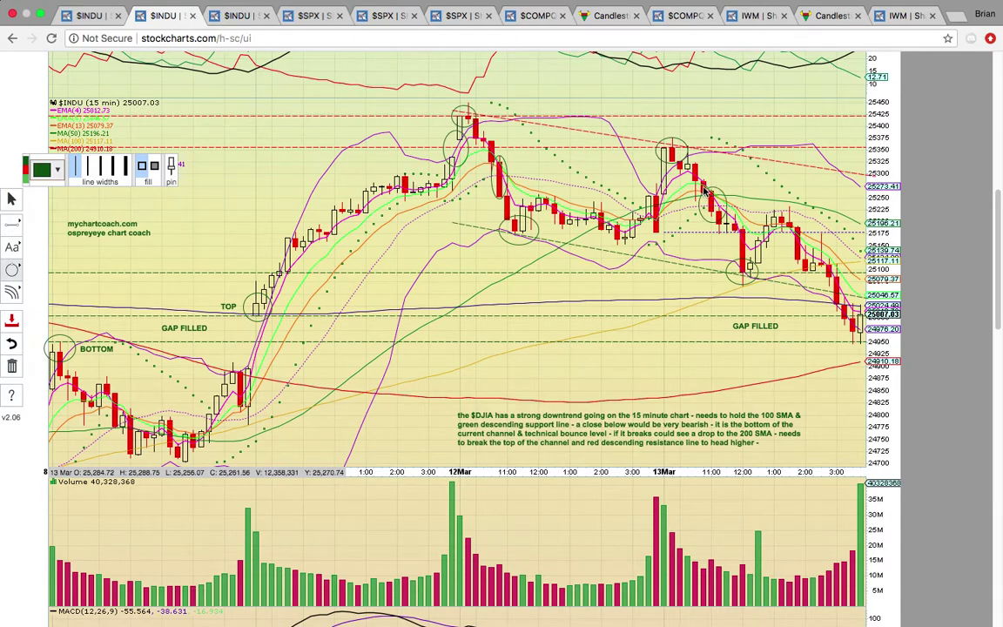
pyautogui.moveTo(696, 182); pyautogui.dragTo(729, 226)
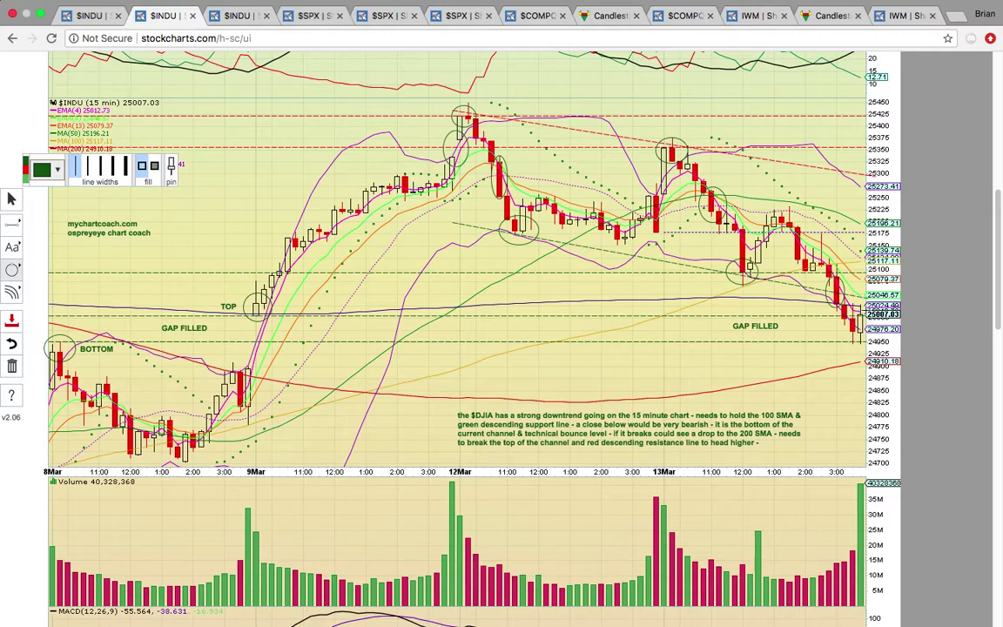
# Draw ellipses around the 24910.18 axis label, the final candle and the last volume bars.
pyautogui.scroll(-1, 474, 339)
pyautogui.scroll(1, 771, 277)
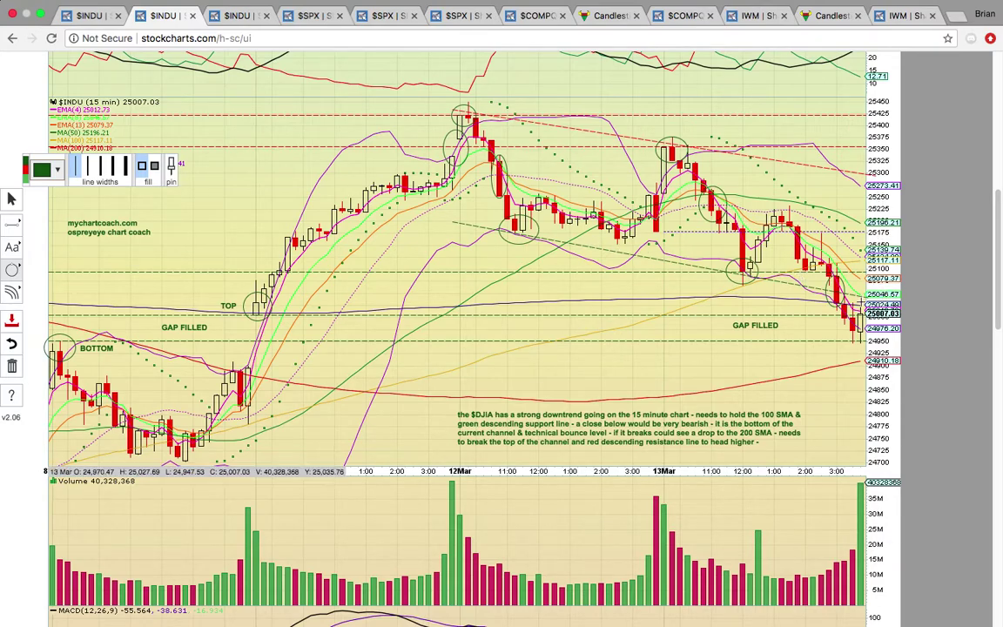
pyautogui.moveTo(897, 373); pyautogui.dragTo(860, 354)
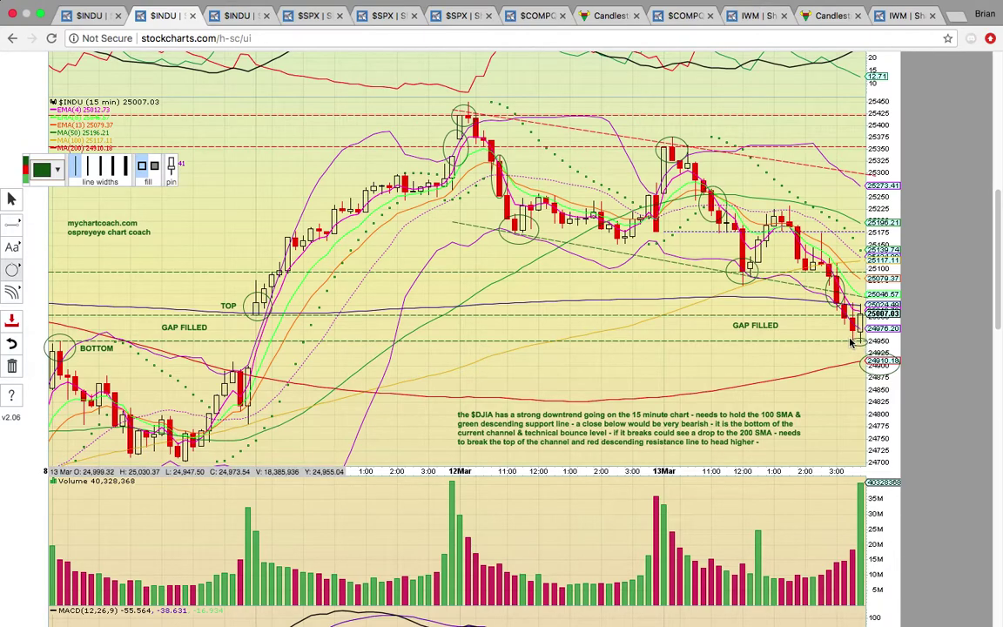
pyautogui.moveTo(852, 342); pyautogui.dragTo(865, 339)
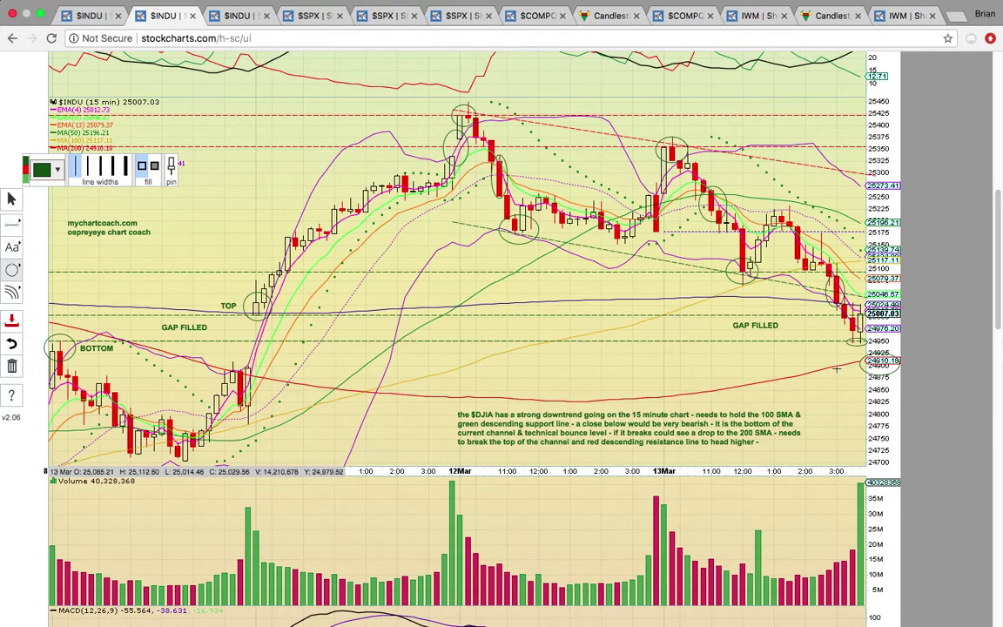
pyautogui.moveTo(846, 476); pyautogui.dragTo(884, 601)
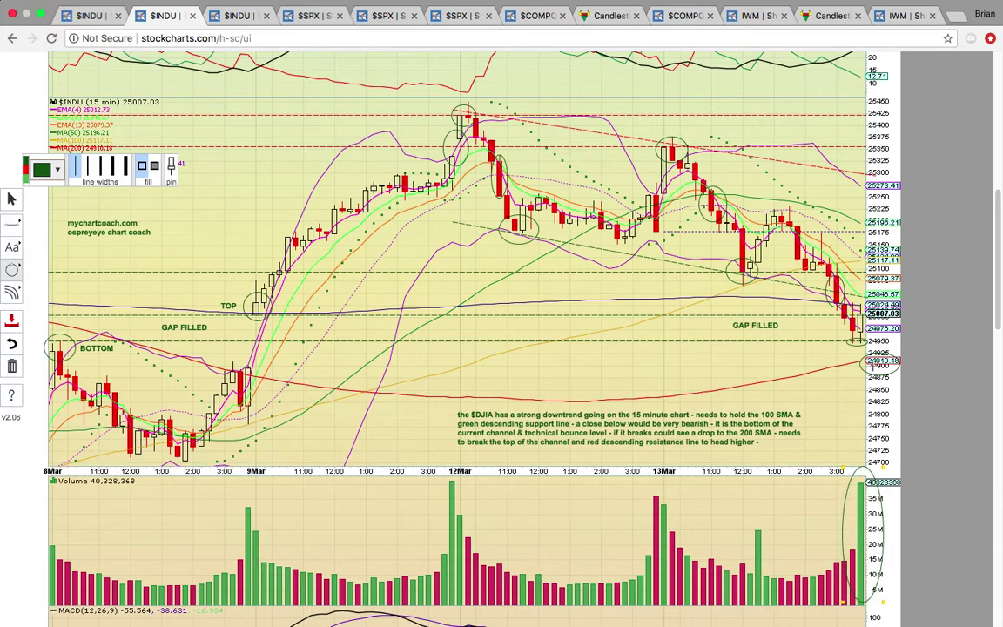
# Switch to the $INDU 15-minute double top chart.
pyautogui.click(241, 17)
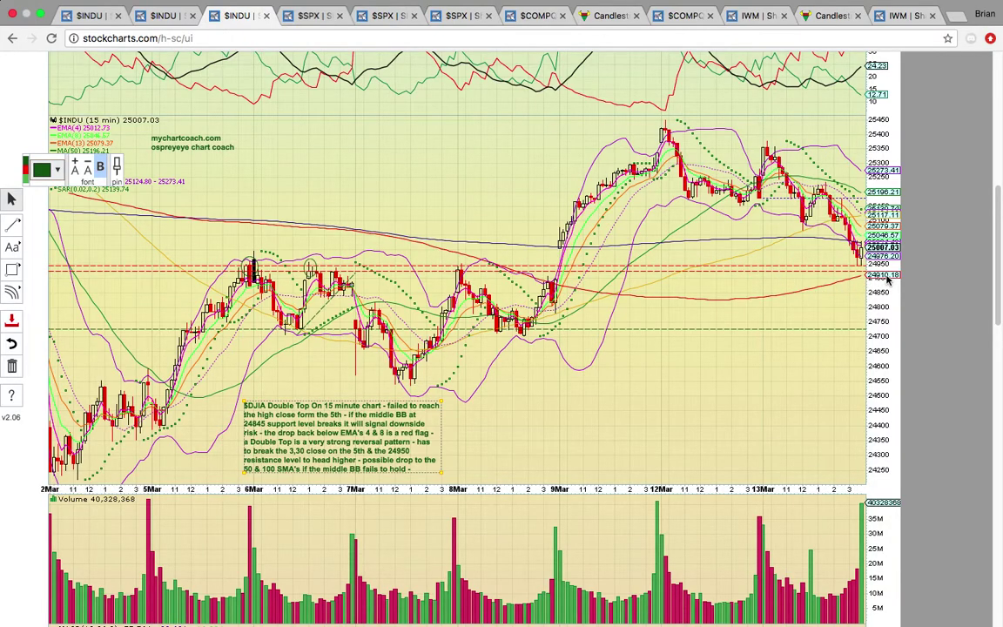
pyautogui.scroll(-1, 884, 278)
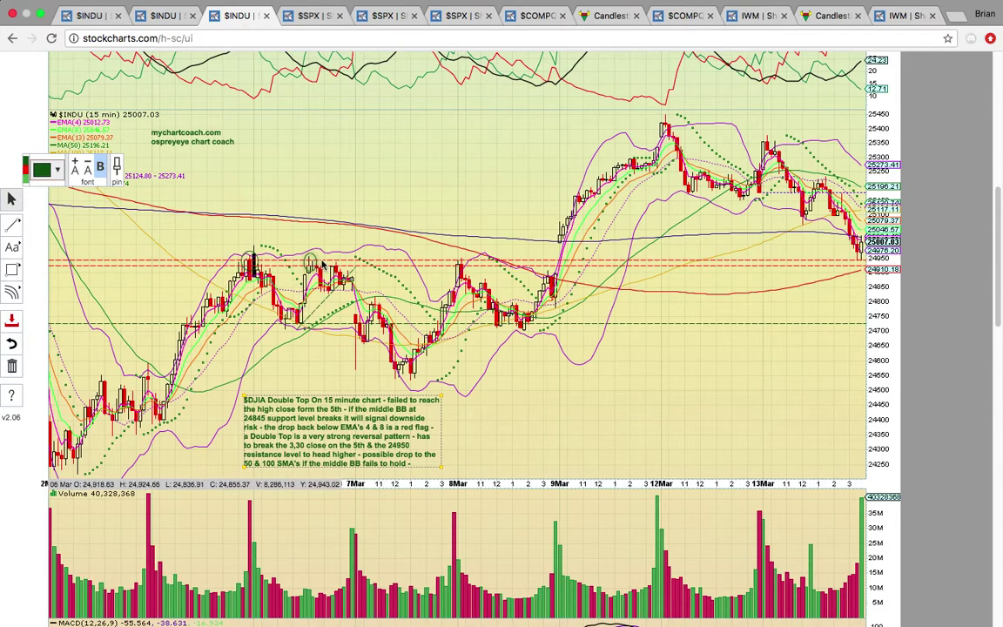
# Select the Ellipse tool and circle the latest candles on the double-top chart.
pyautogui.click(12, 269)
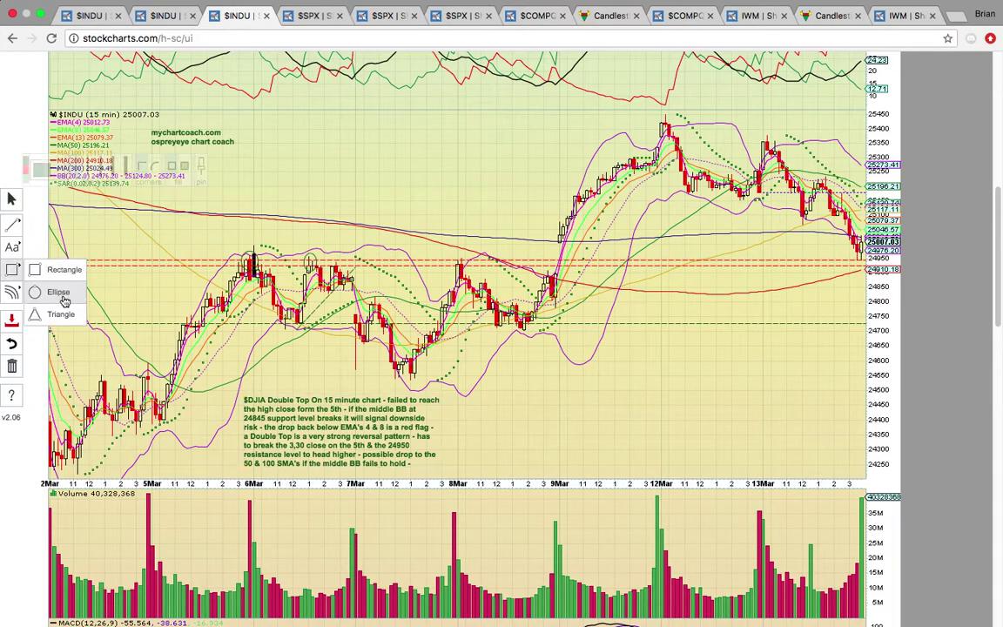
pyautogui.click(40, 281)
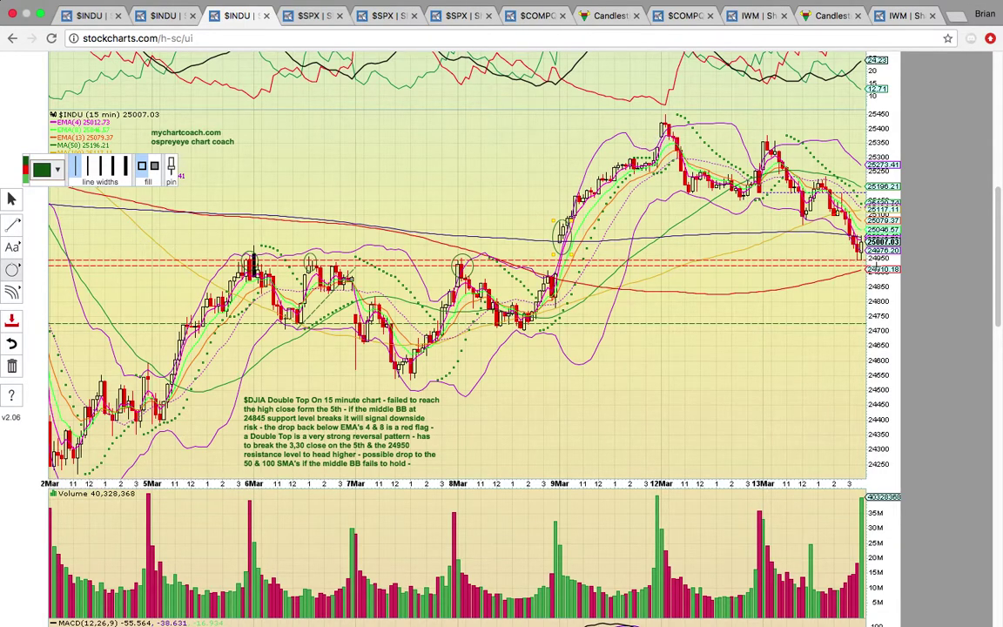
pyautogui.moveTo(850, 234); pyautogui.dragTo(865, 266)
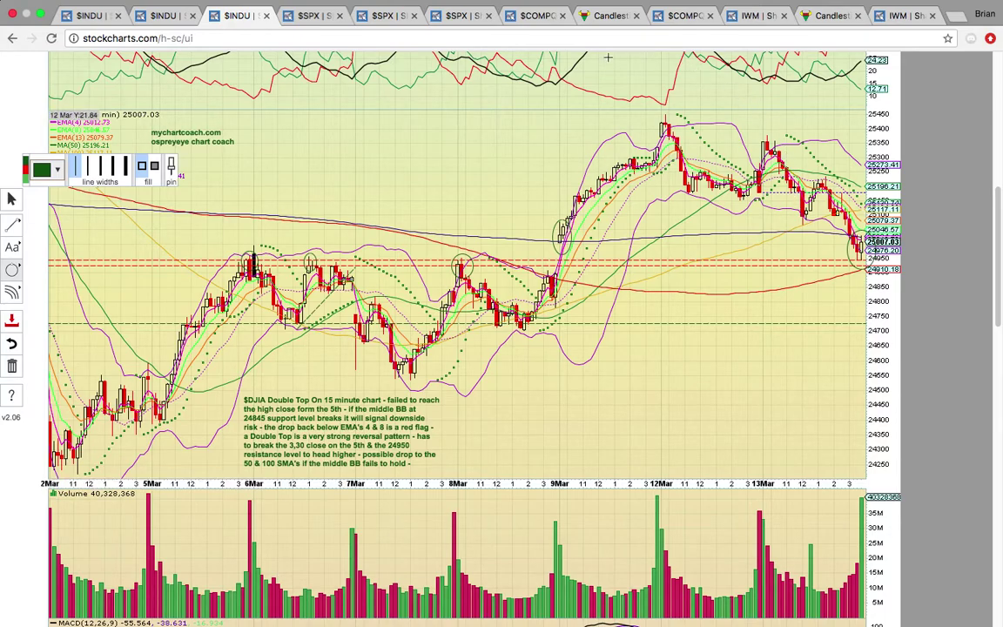
# Switch to the $SPX daily chart and look through its RSI, Fast STO, ADX and price panels.
pyautogui.click(312, 17)
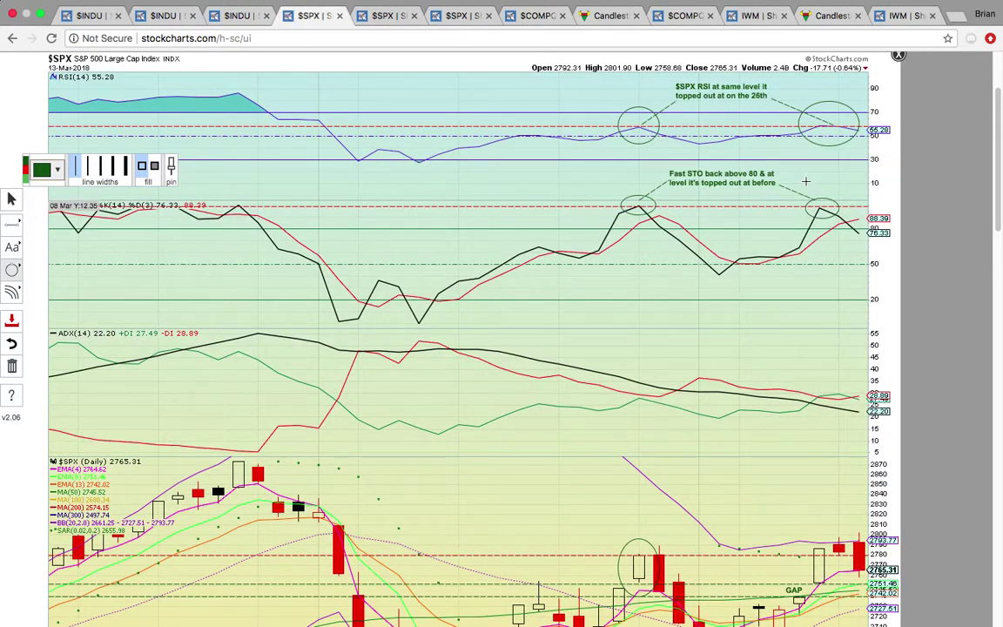
pyautogui.scroll(-1, 806, 181)
pyautogui.scroll(2, 806, 181)
pyautogui.scroll(-3, 671, 218)
pyautogui.scroll(-5, 687, 278)
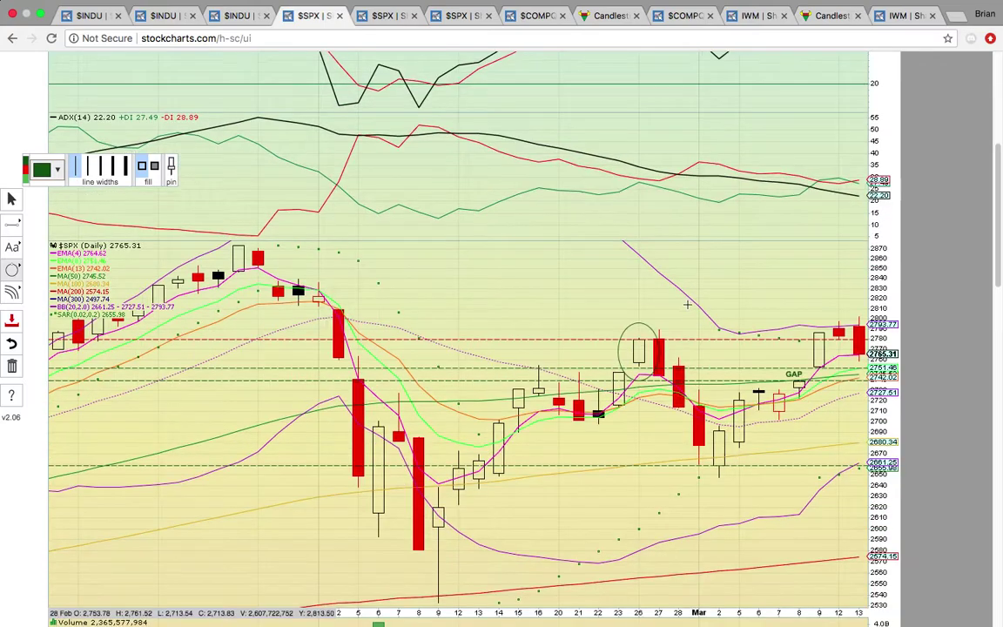
pyautogui.scroll(2, 629, 230)
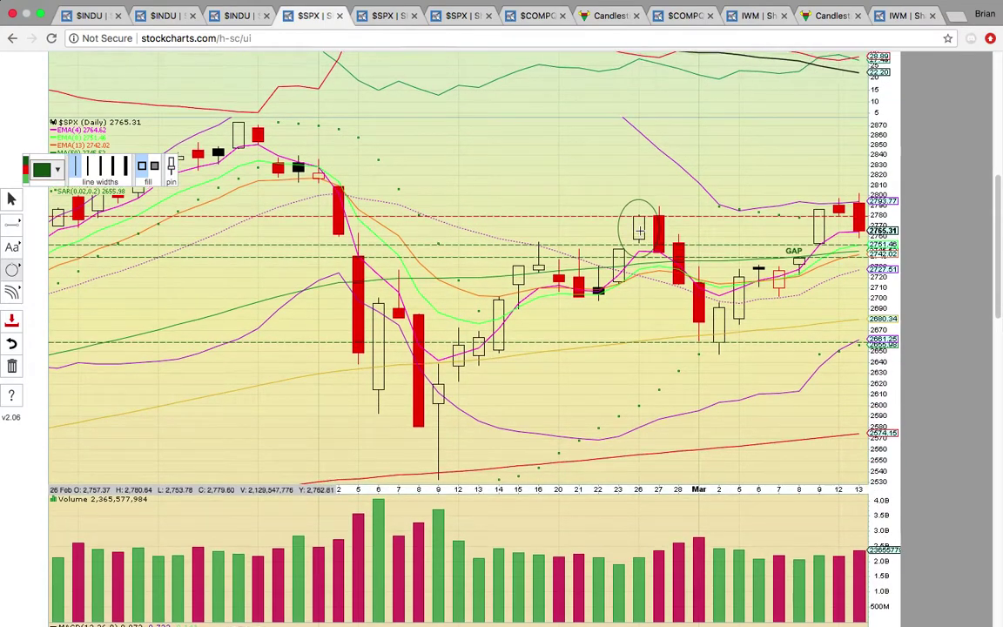
pyautogui.scroll(-2, 754, 259)
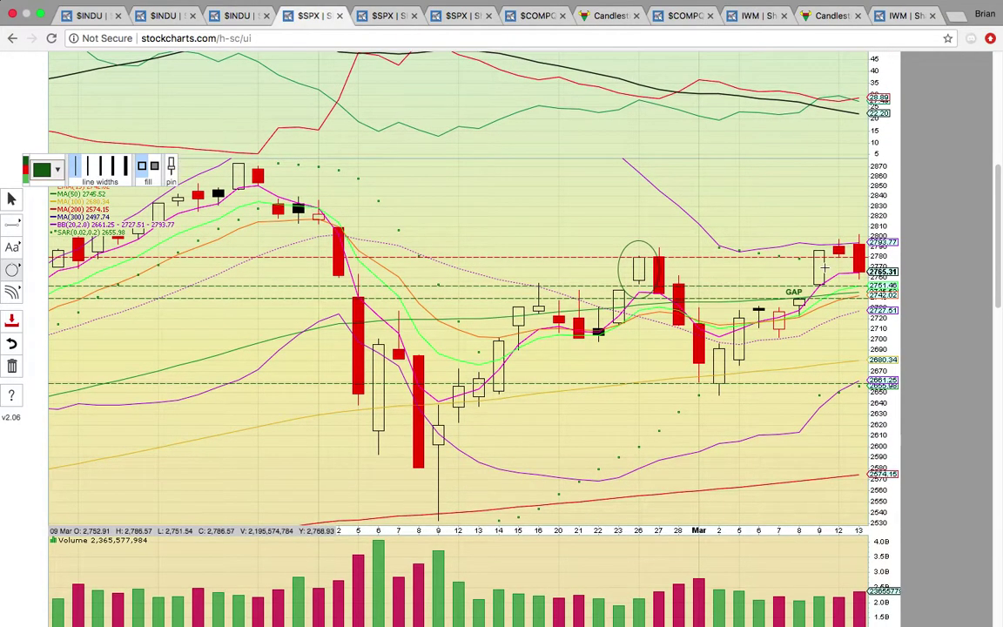
pyautogui.scroll(8, 820, 262)
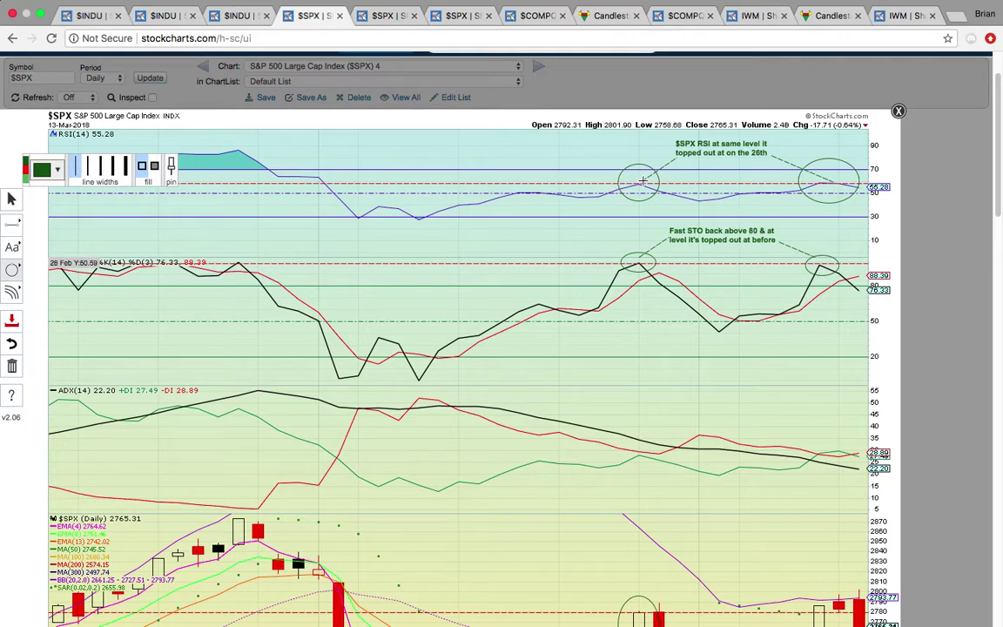
pyautogui.scroll(-1, 580, 166)
pyautogui.scroll(1, 649, 191)
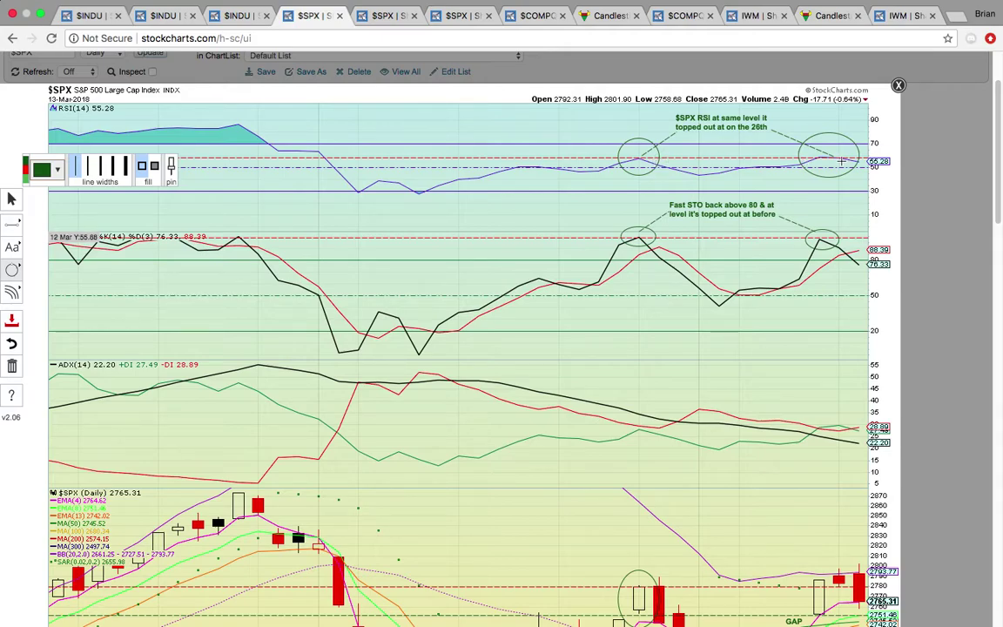
pyautogui.scroll(-3, 700, 212)
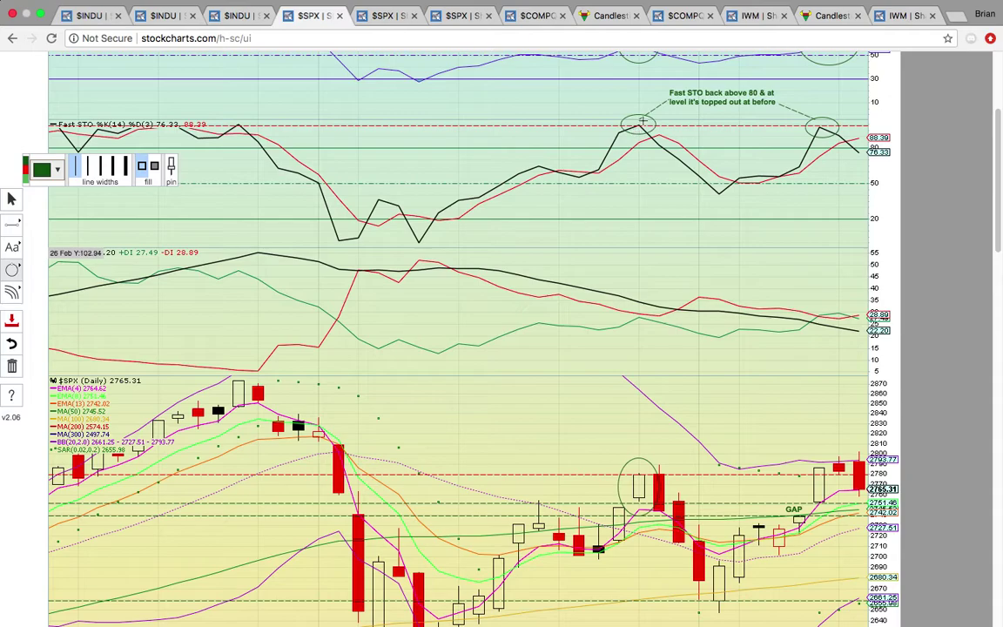
pyautogui.scroll(-1, 643, 125)
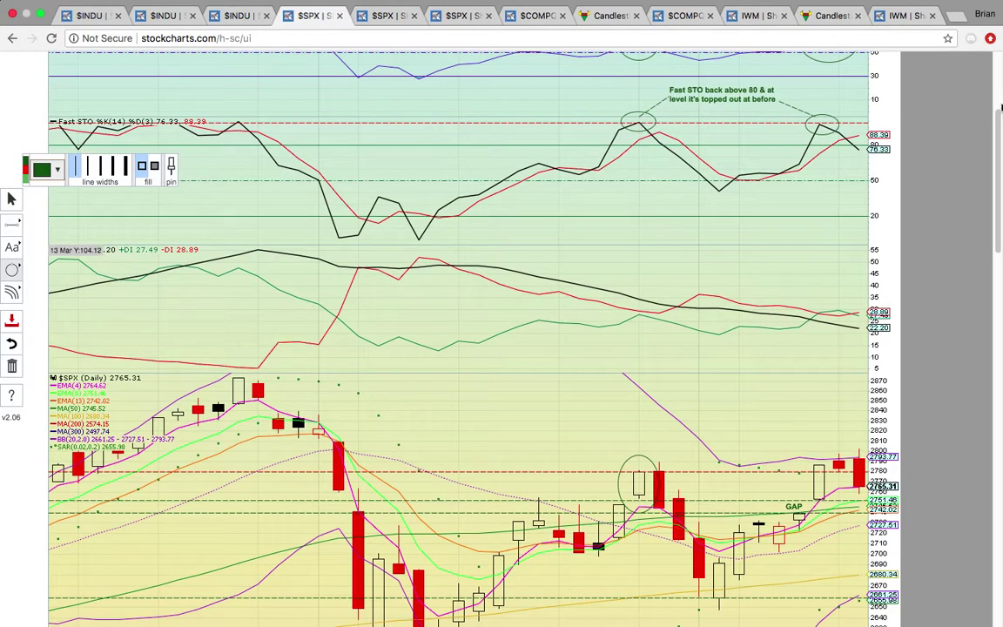
pyautogui.scroll(-1, 820, 125)
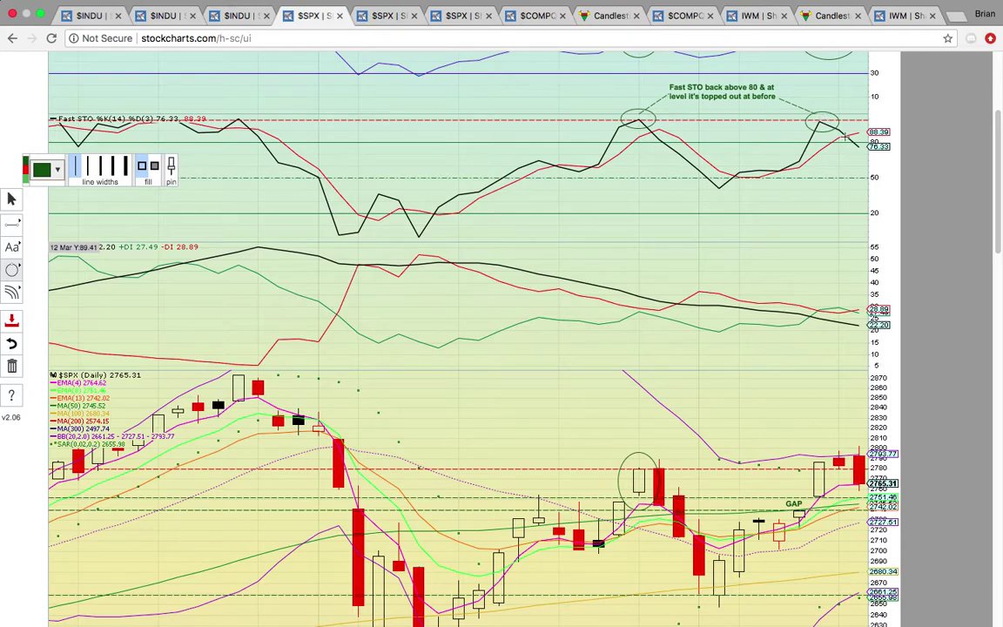
pyautogui.scroll(-3, 850, 145)
pyautogui.scroll(-5, 865, 155)
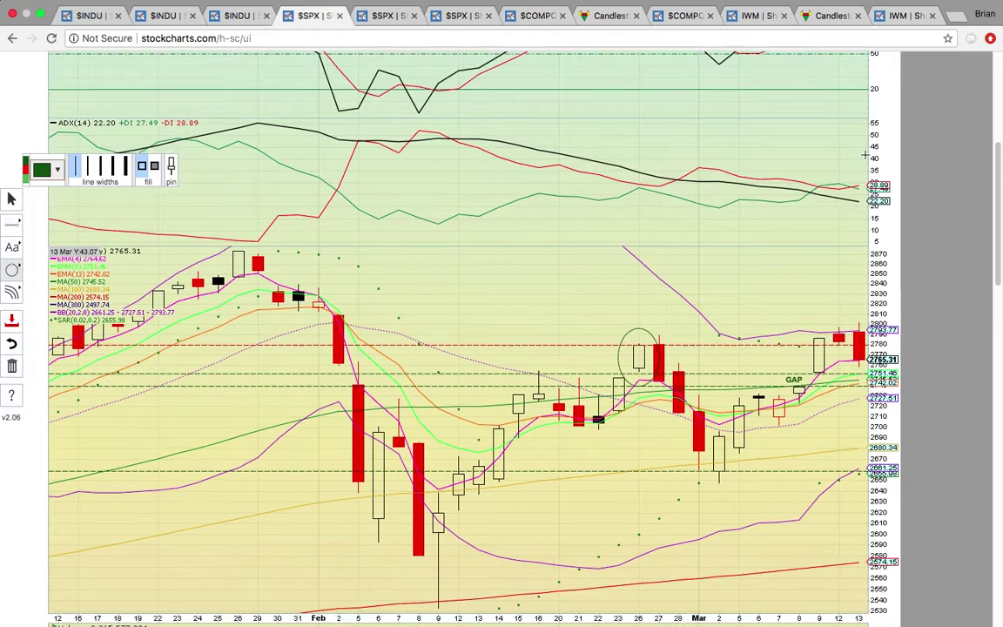
pyautogui.scroll(-3, 865, 150)
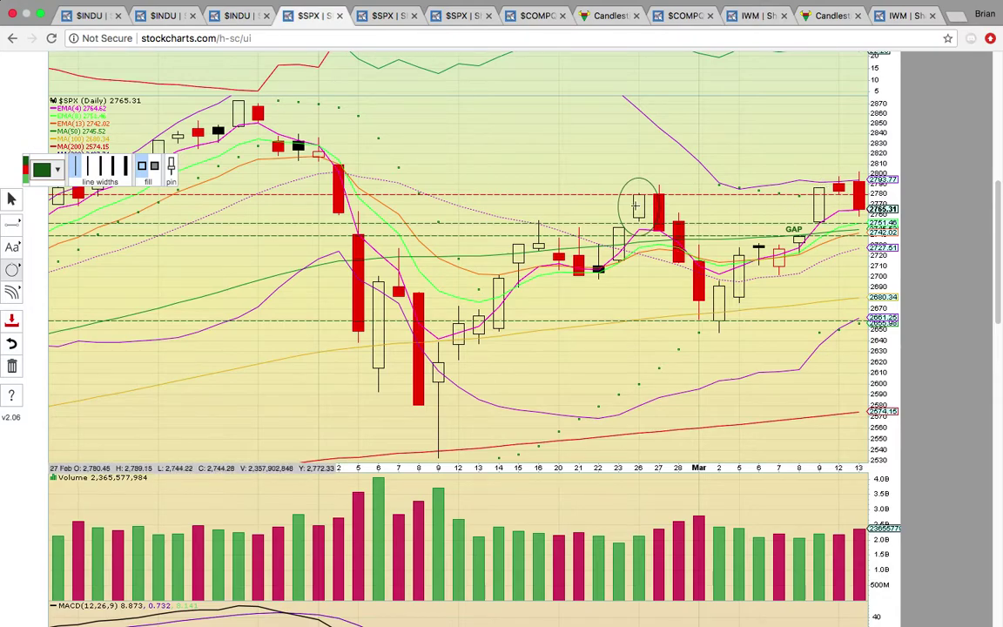
# Draw ellipses around the 9 Mar high, the 28 Feb red candle and the GAP label on $SPX.
pyautogui.moveTo(836, 206)
pyautogui.mouseDown()
pyautogui.moveTo(804, 183)
pyautogui.moveTo(830, 208)
pyautogui.mouseUp()
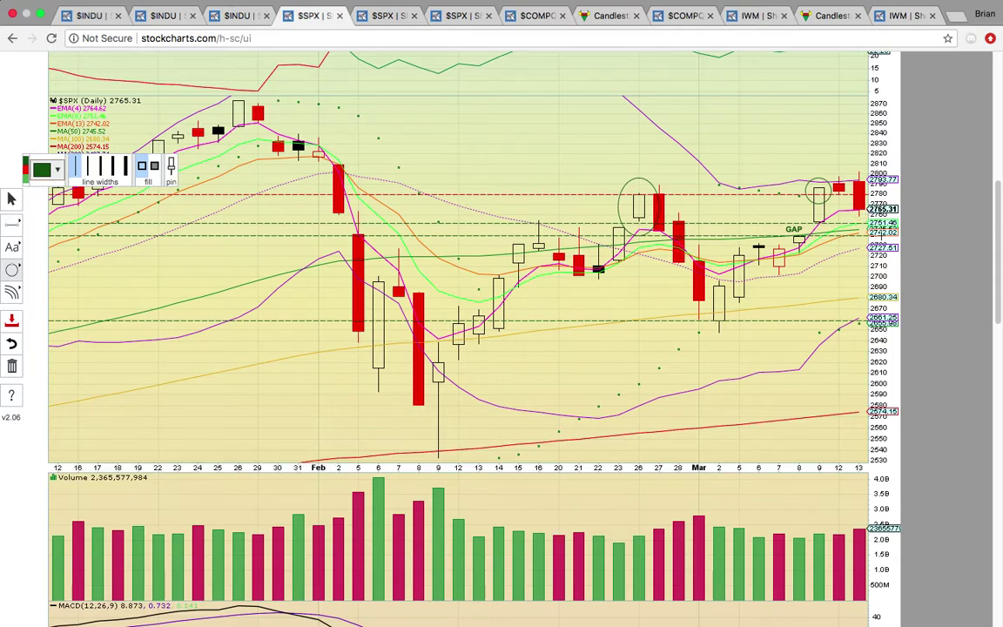
pyautogui.moveTo(700, 276); pyautogui.dragTo(665, 219)
pyautogui.moveTo(839, 243); pyautogui.dragTo(778, 219)
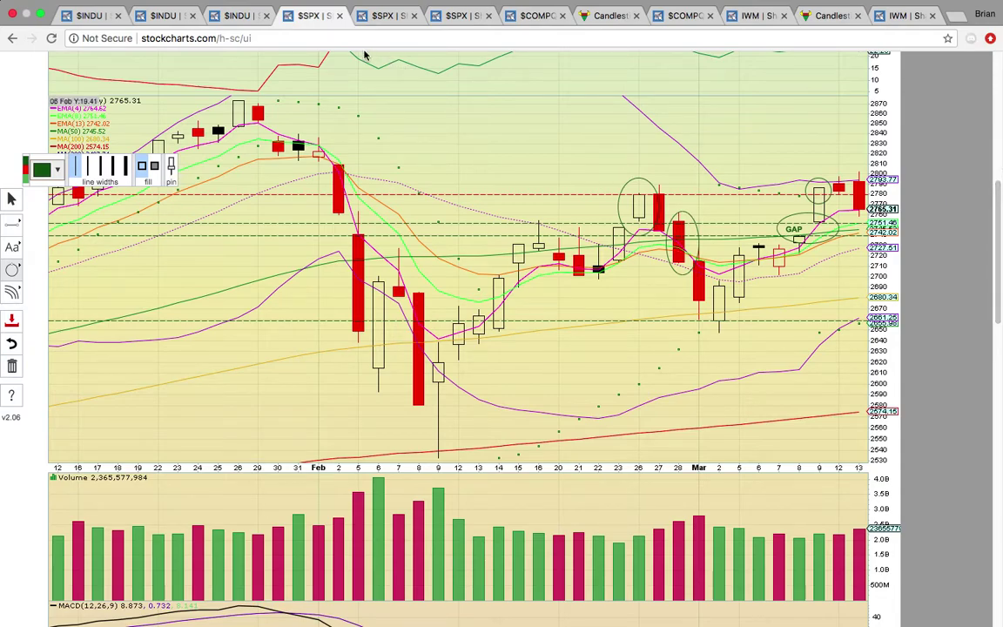
# Switch to the $SPX 60-minute double-top chart.
pyautogui.click(386, 17)
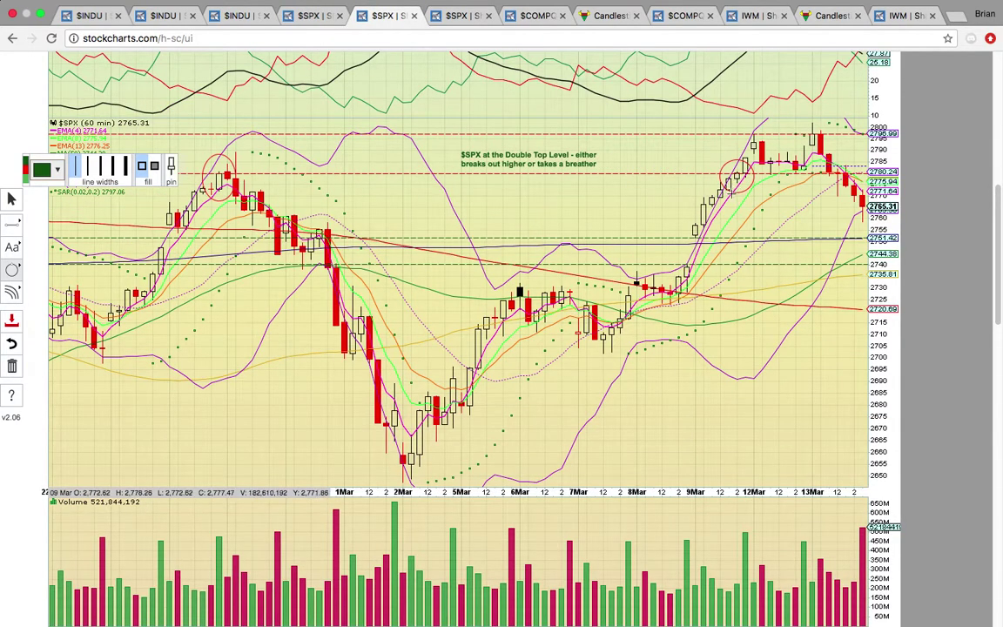
pyautogui.scroll(-1, 799, 245)
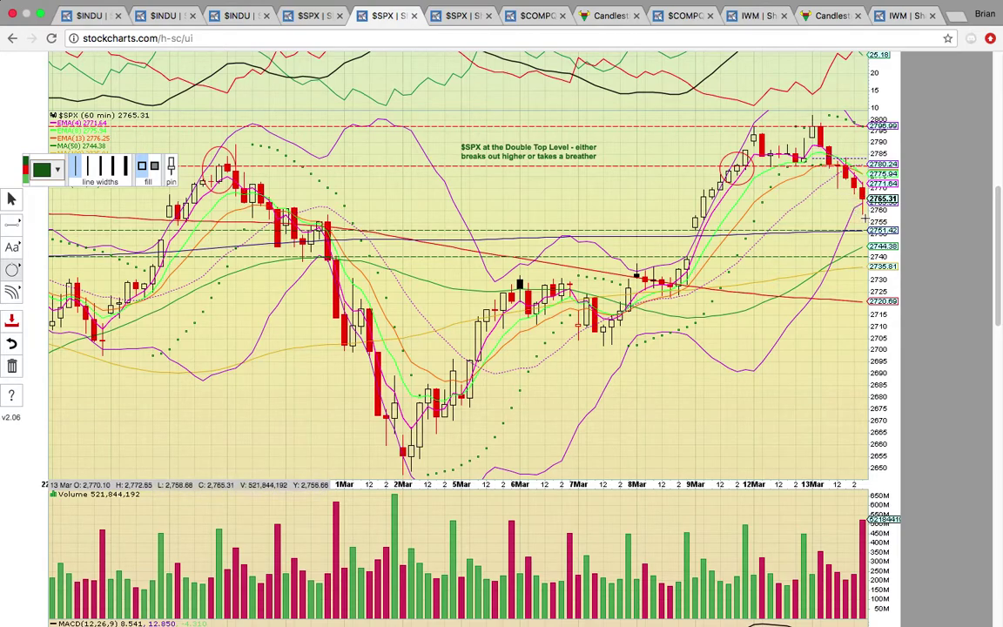
# Circle the 13 Mar red pullback bars, the 9 Mar breakout candles and the latest volume bars.
pyautogui.moveTo(856, 185); pyautogui.dragTo(834, 161)
pyautogui.moveTo(712, 268); pyautogui.dragTo(674, 216)
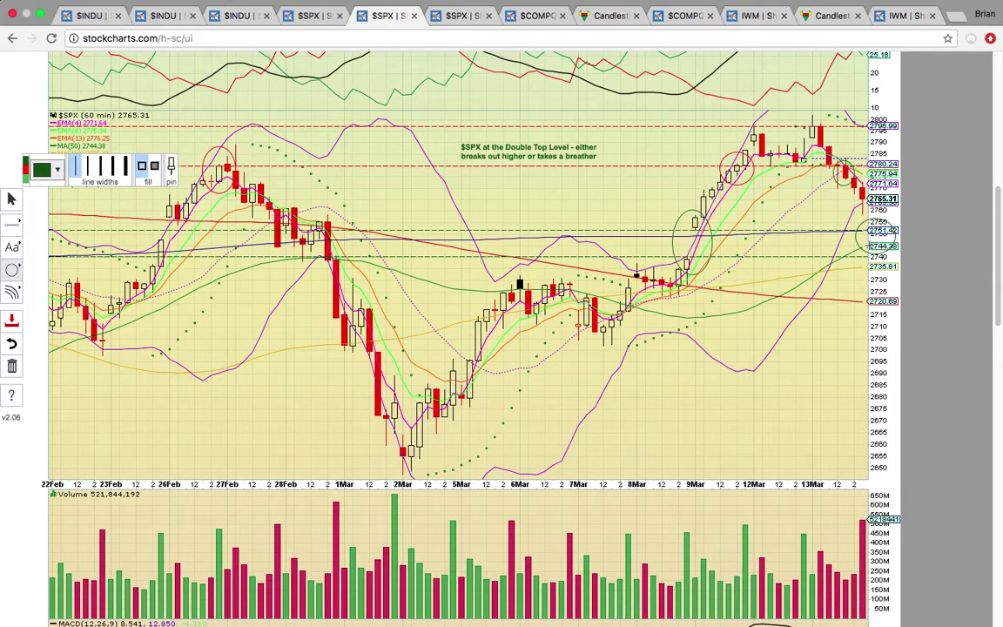
pyautogui.scroll(-2, 887, 593)
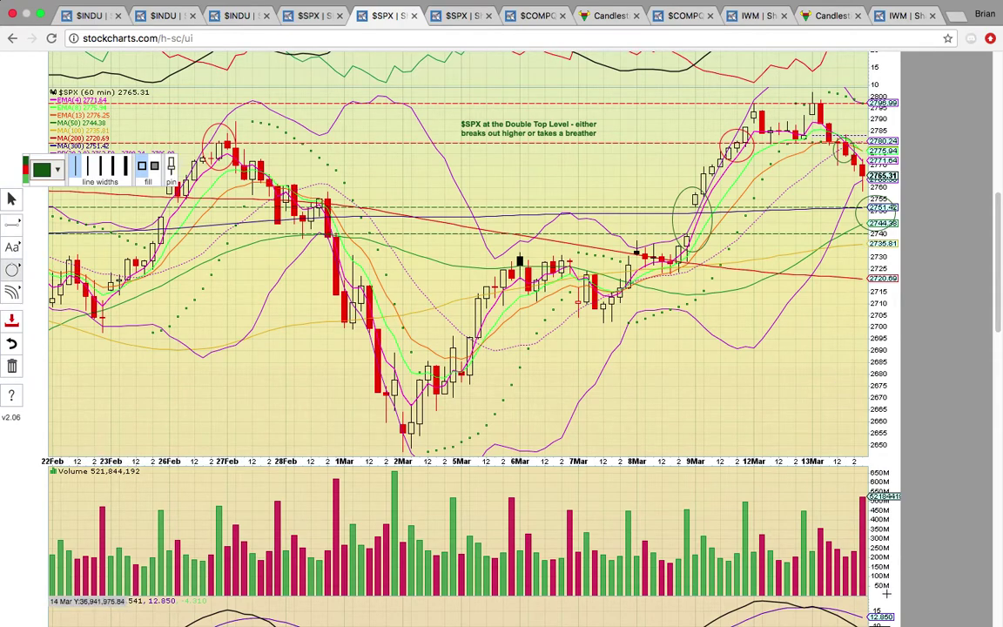
pyautogui.moveTo(871, 599); pyautogui.dragTo(800, 479)
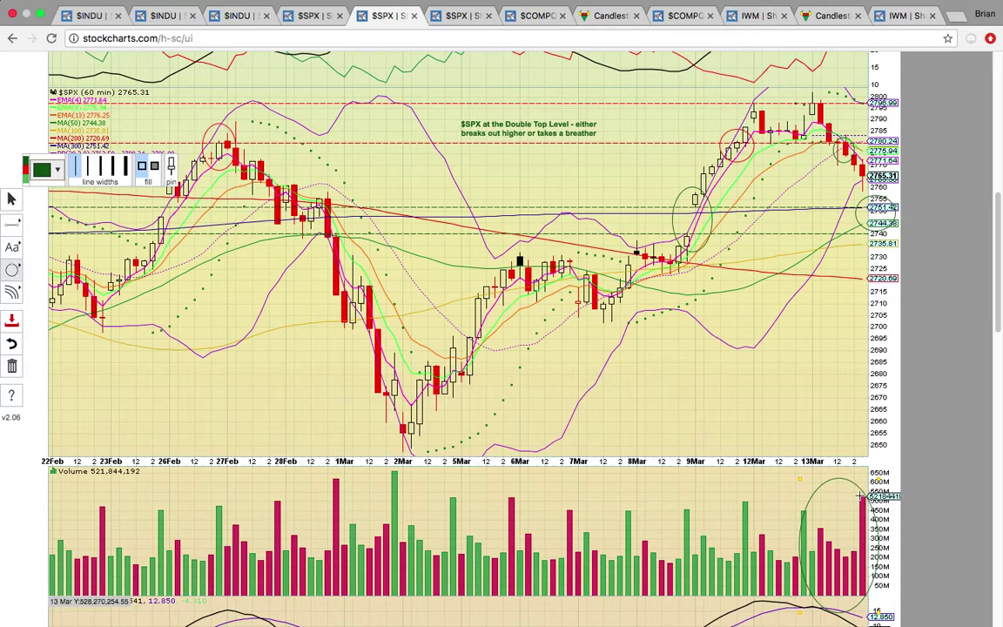
pyautogui.scroll(2, 697, 349)
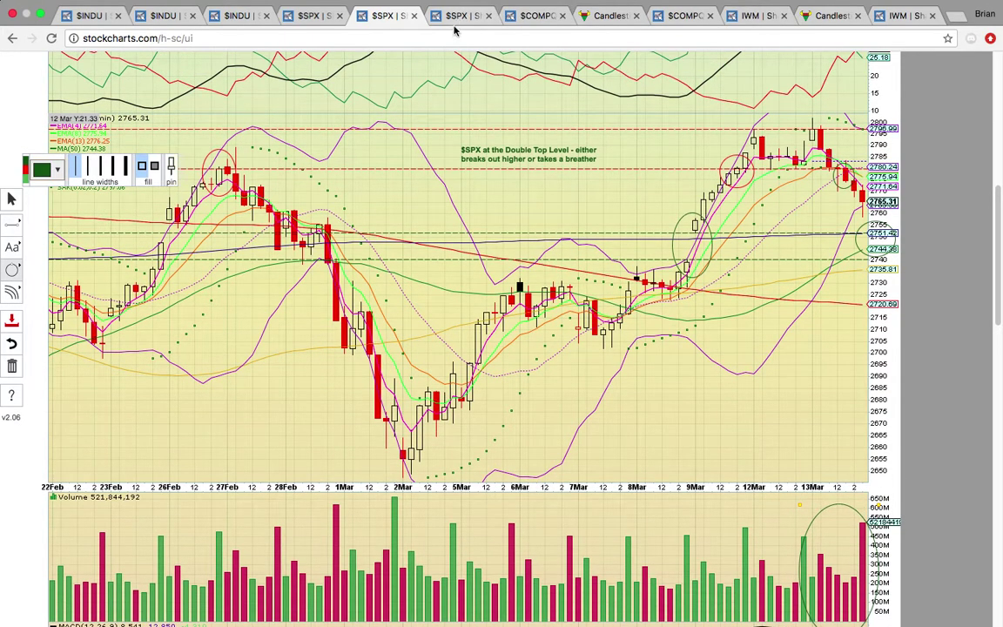
# Bring up the $SPX 15-minute chart showing the circled gap top, bottom and 2739 level.
pyautogui.click(457, 16)
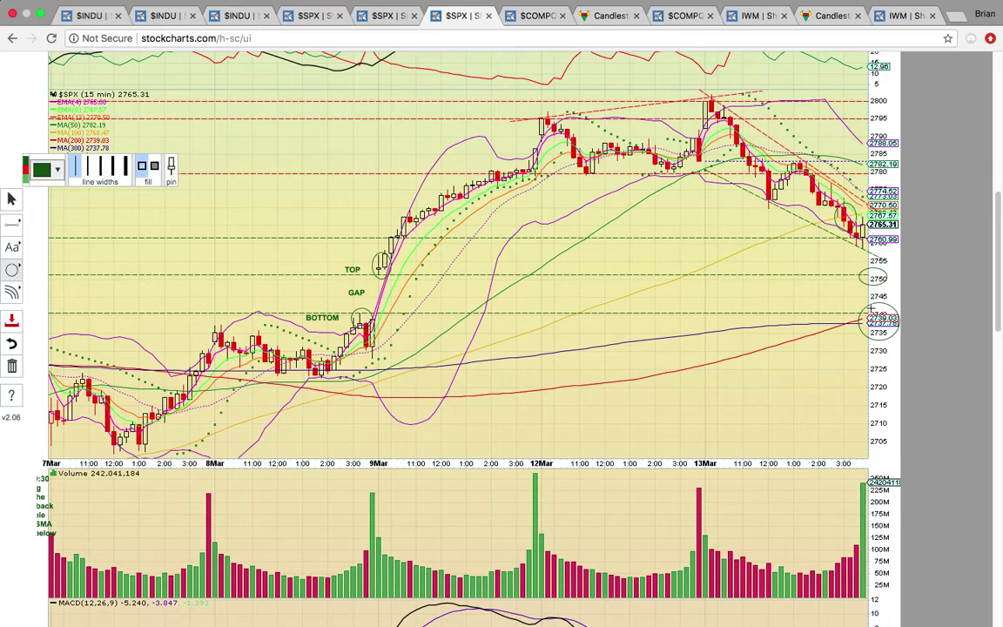
pyautogui.scroll(1, 870, 307)
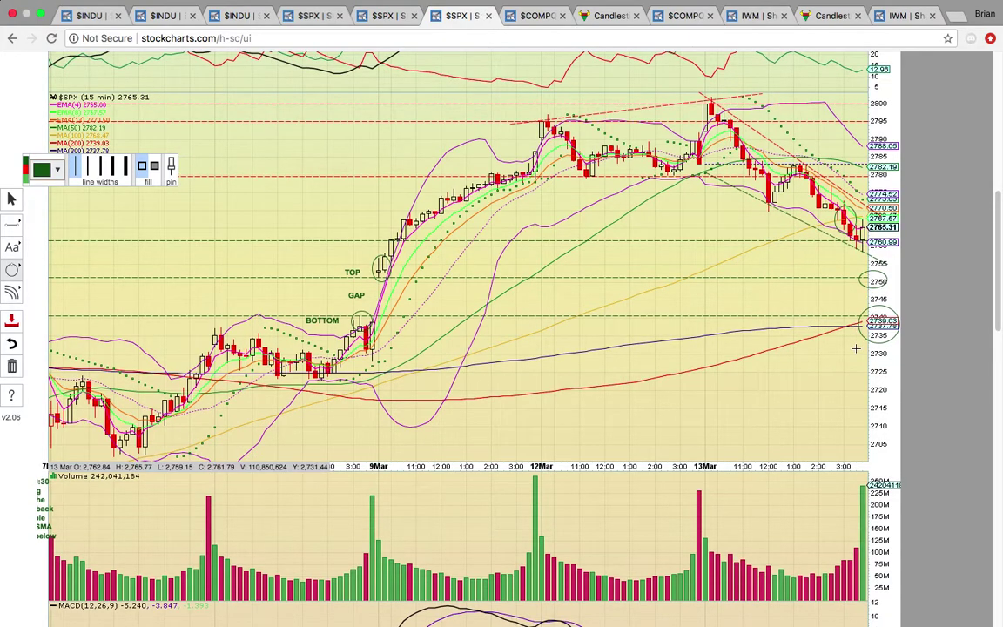
# Scroll through the $COMPQ daily chart, then go to Candlesticker's Bearish Engulfing page.
pyautogui.click(533, 15)
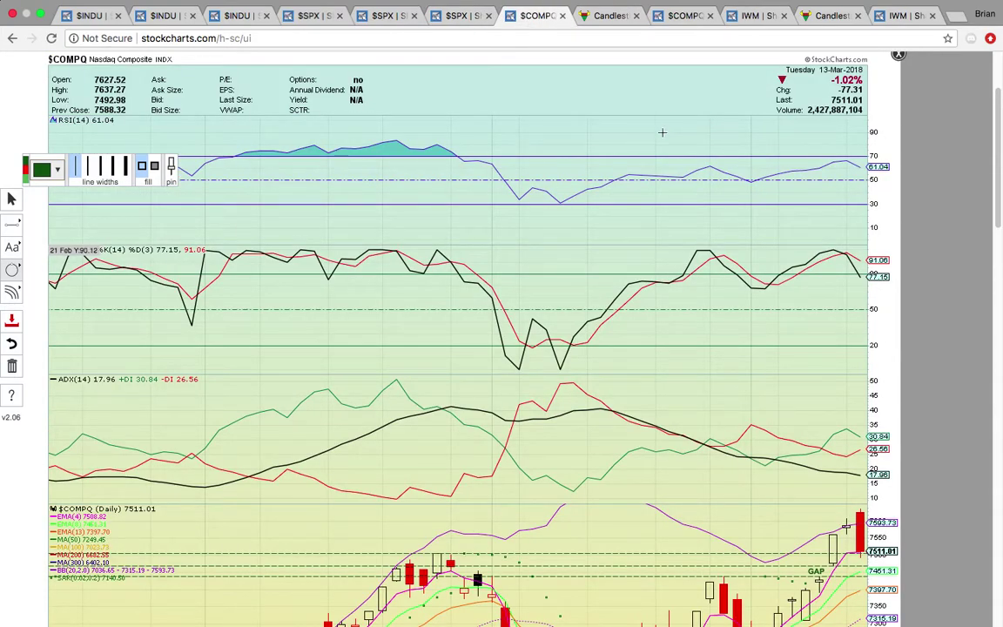
pyautogui.scroll(-1, 763, 175)
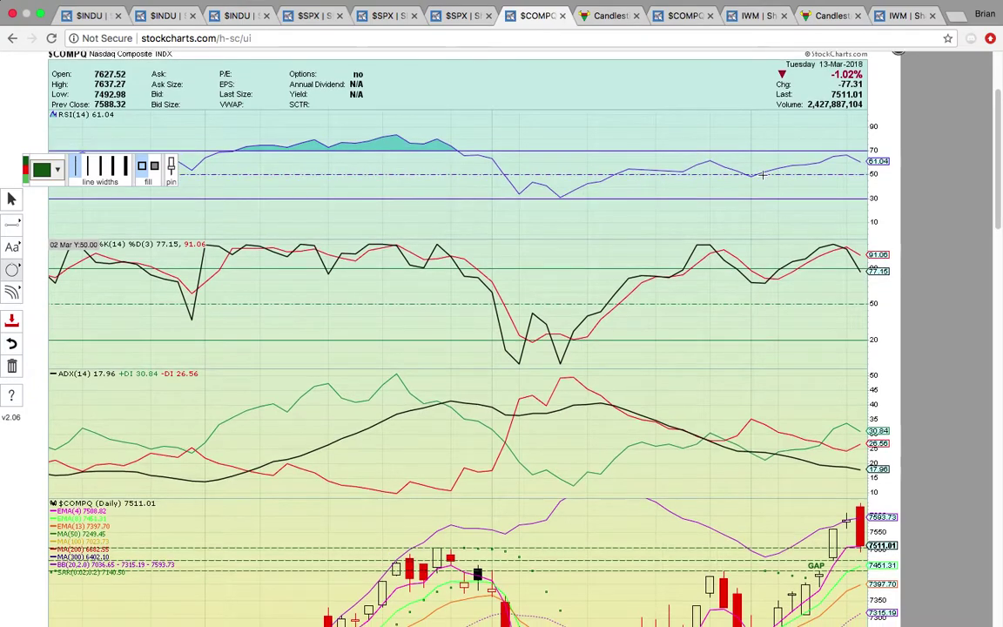
pyautogui.scroll(-5, 762, 175)
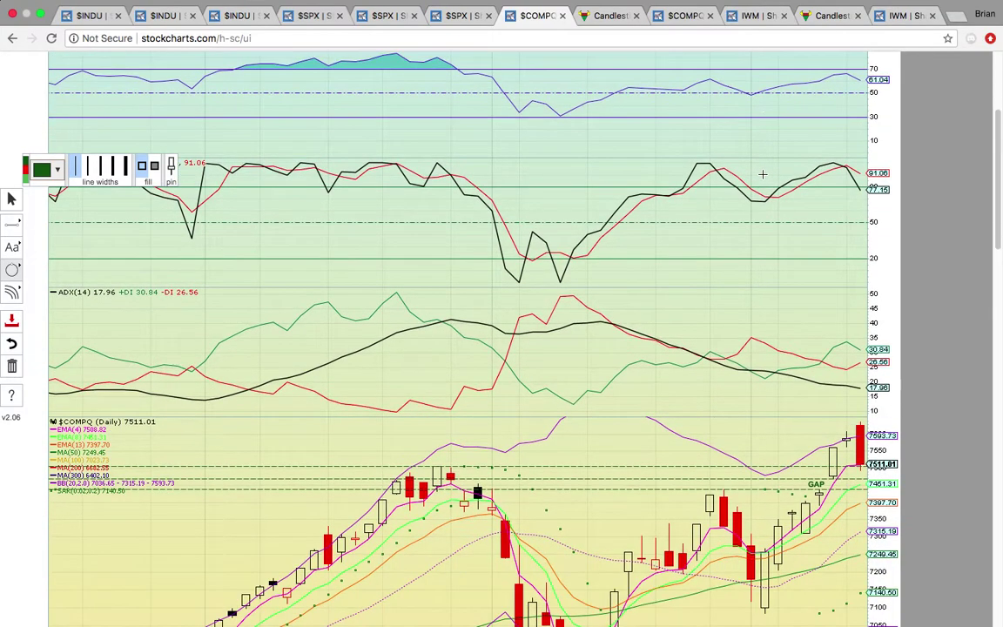
pyautogui.scroll(-5, 763, 171)
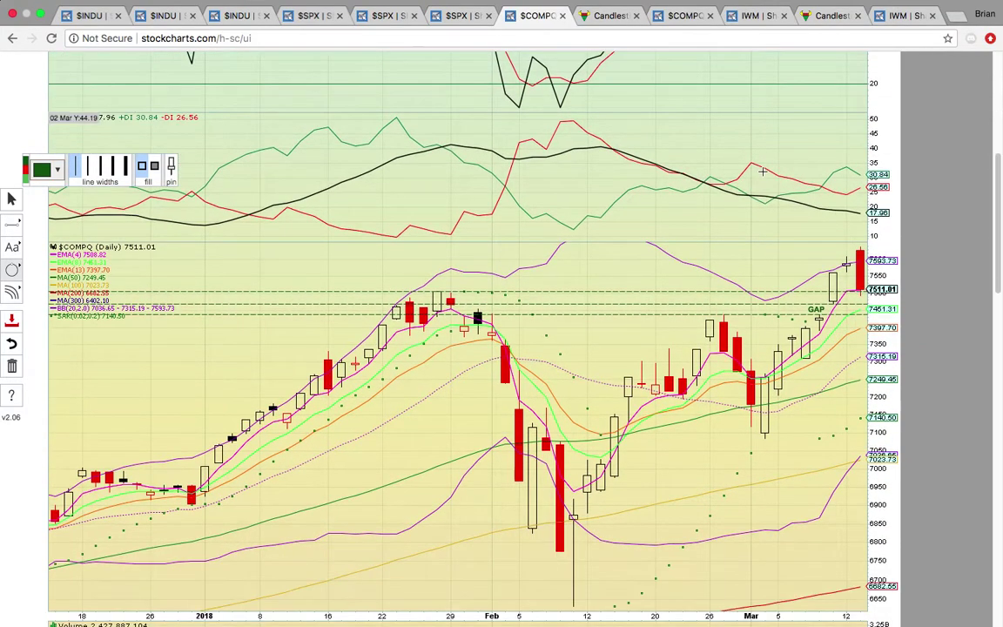
pyautogui.scroll(-4, 762, 170)
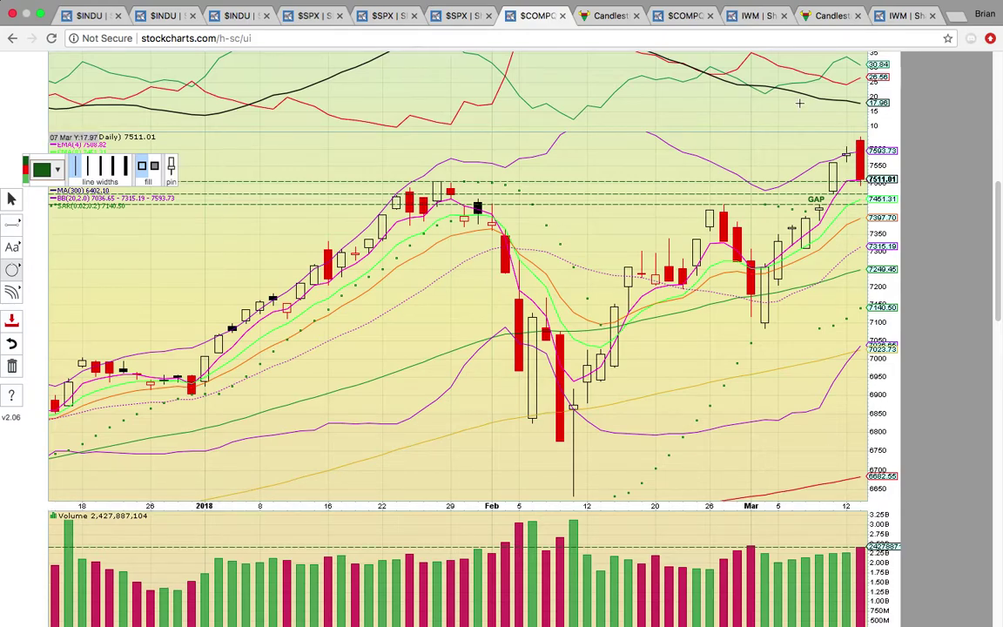
pyautogui.click(606, 19)
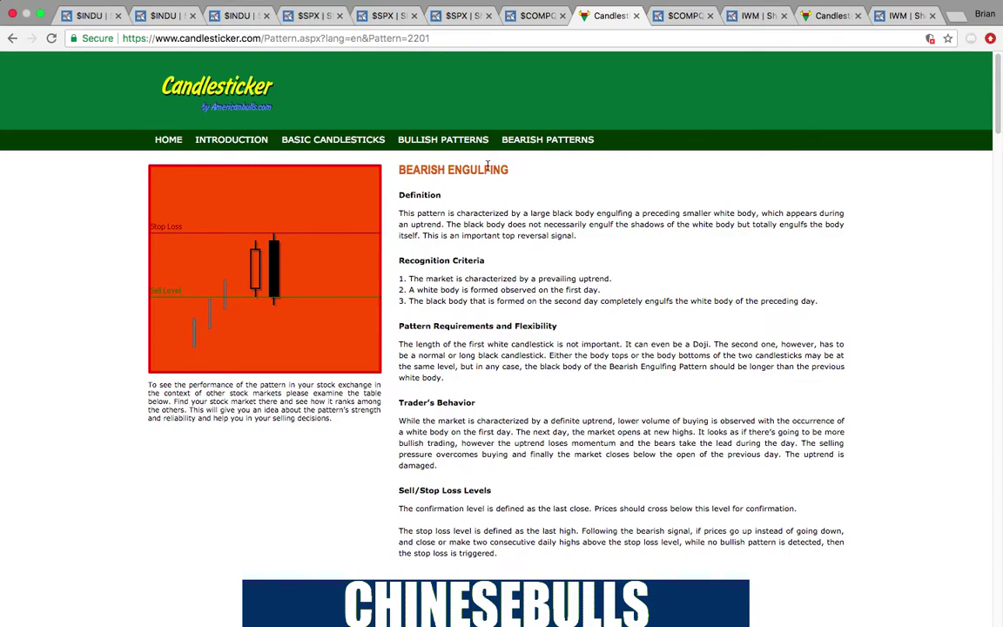
# Back on $COMPQ daily, circle the late-February candles, early-February breakdown and late-January highs.
pyautogui.click(540, 15)
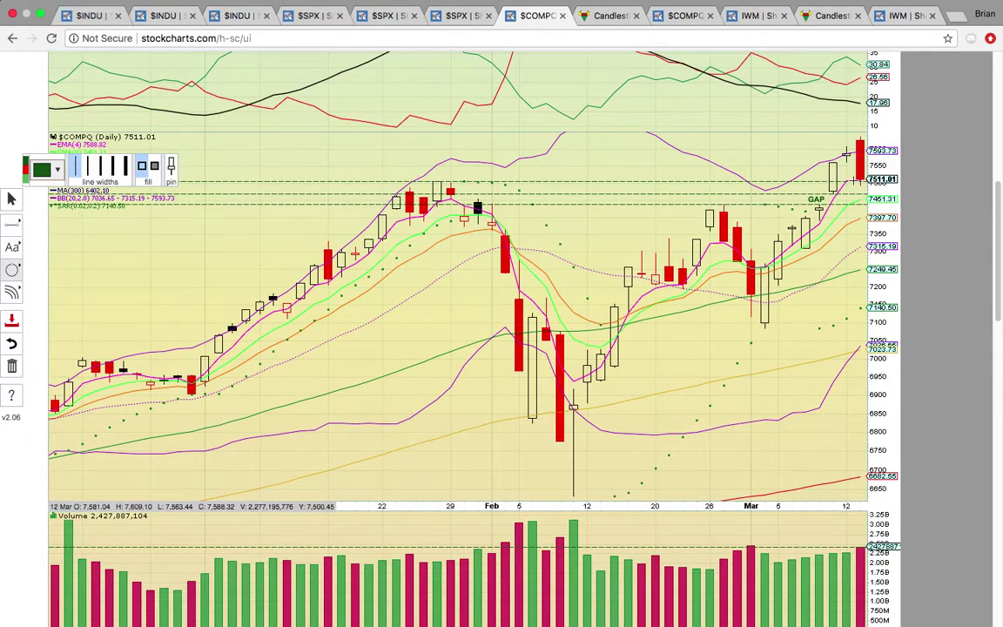
pyautogui.scroll(-1, 861, 175)
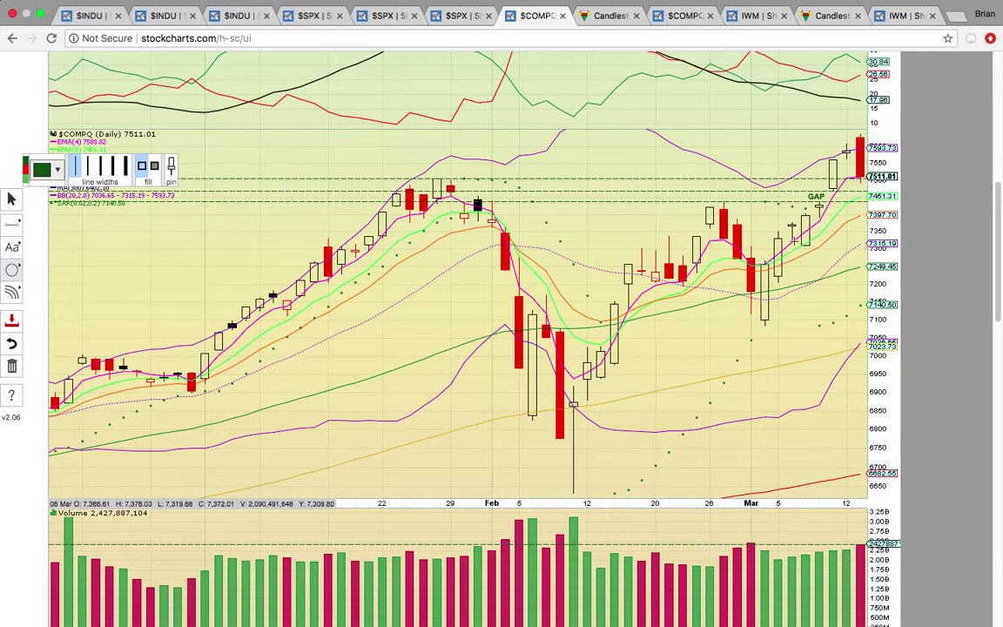
pyautogui.scroll(-2, 810, 244)
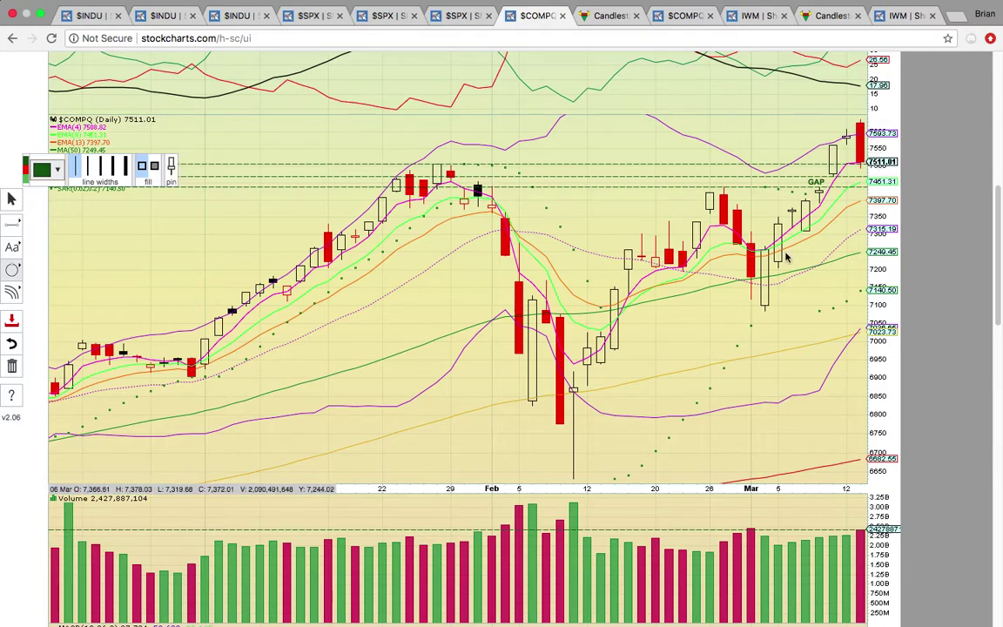
pyautogui.moveTo(726, 205); pyautogui.dragTo(751, 253)
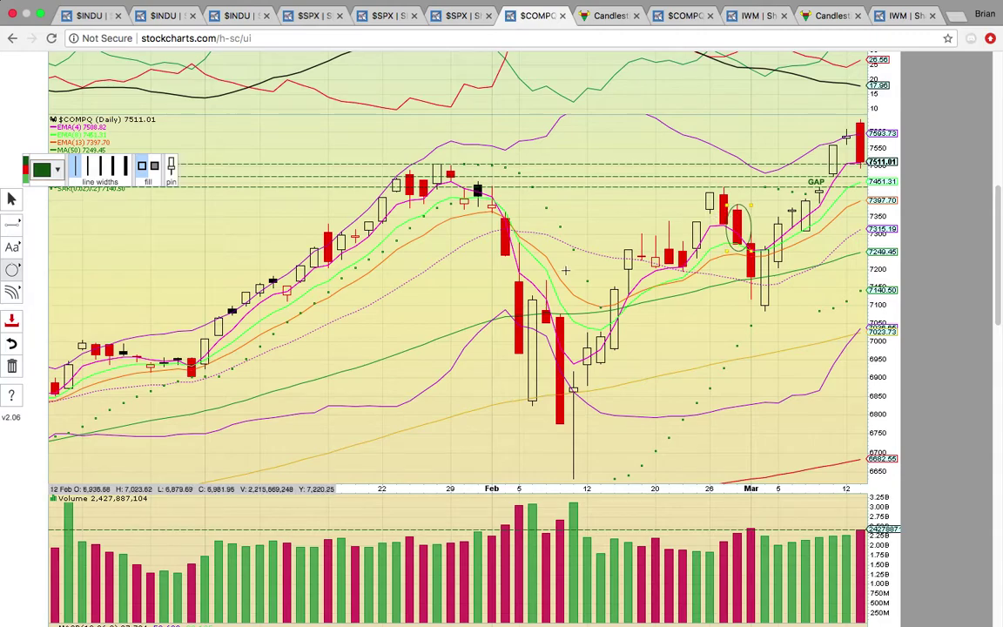
pyautogui.moveTo(483, 223); pyautogui.dragTo(457, 185)
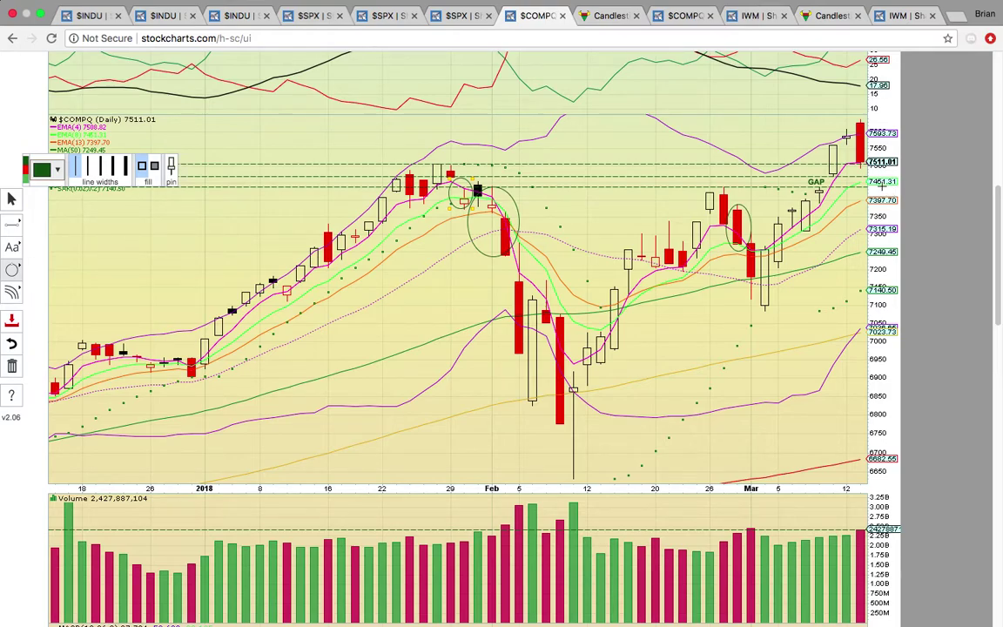
pyautogui.moveTo(446, 144); pyautogui.dragTo(427, 177)
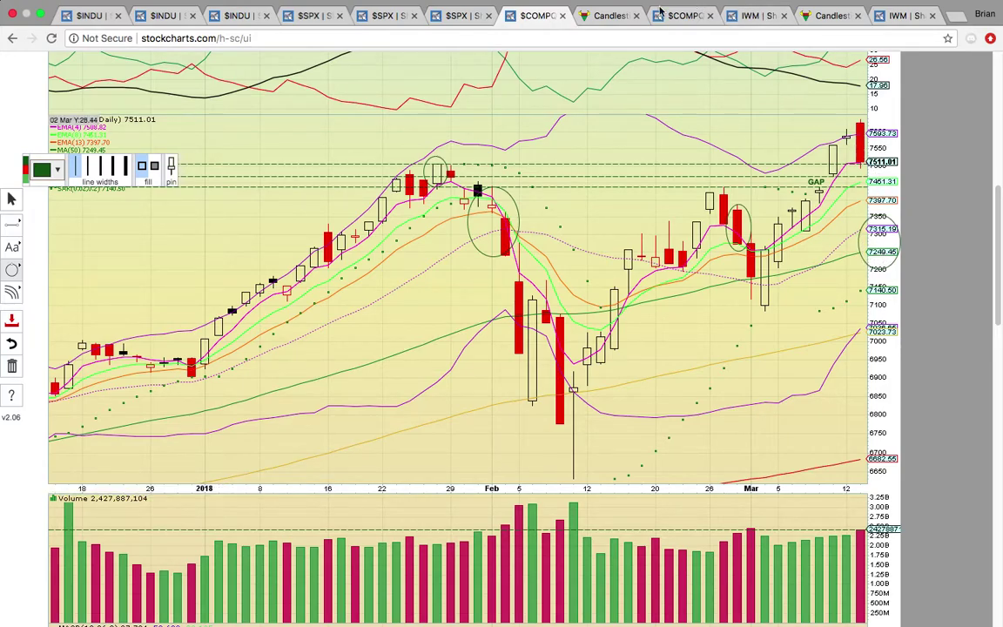
# Glance at the Bearish Engulfing reference, then return to the 15-minute $COMPQ chart.
pyautogui.click(629, 24)
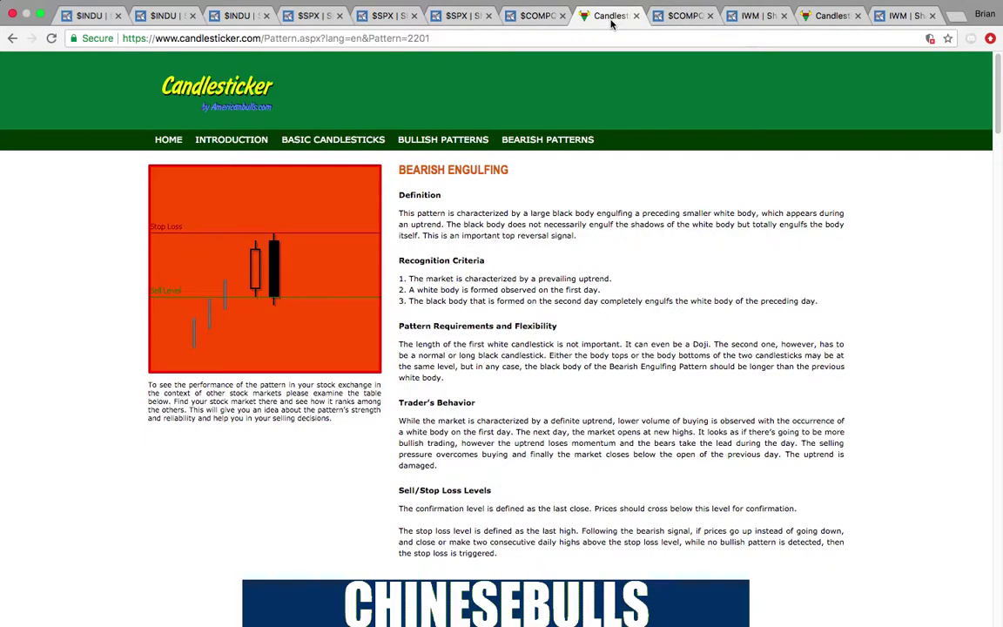
pyautogui.click(673, 26)
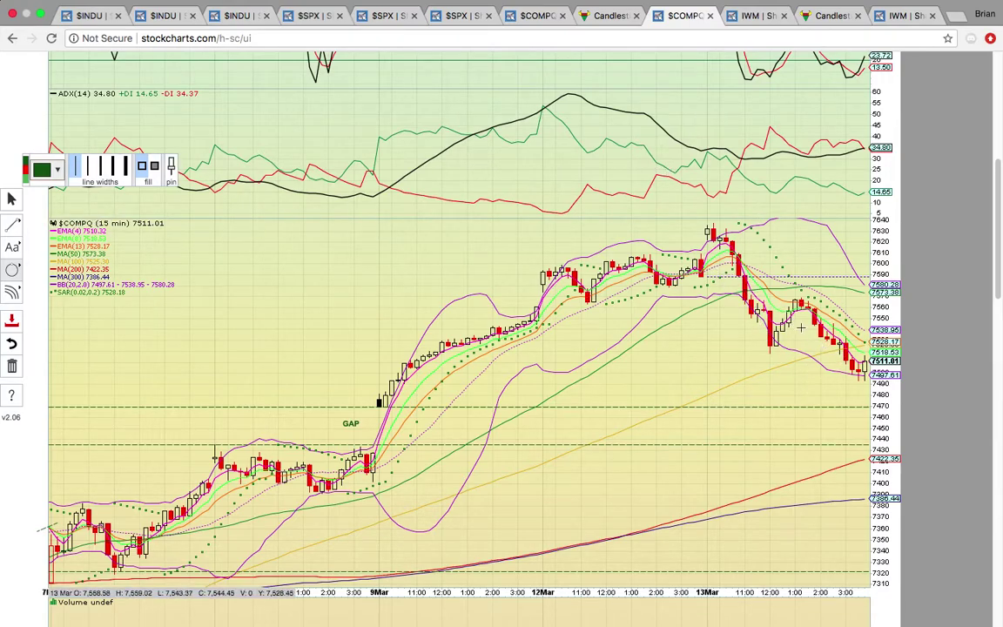
# Circle the 13 Mar top, the breakdown candles, the late-session low and the MA(50)/MA(100) legend.
pyautogui.click(730, 253)
pyautogui.click(741, 290)
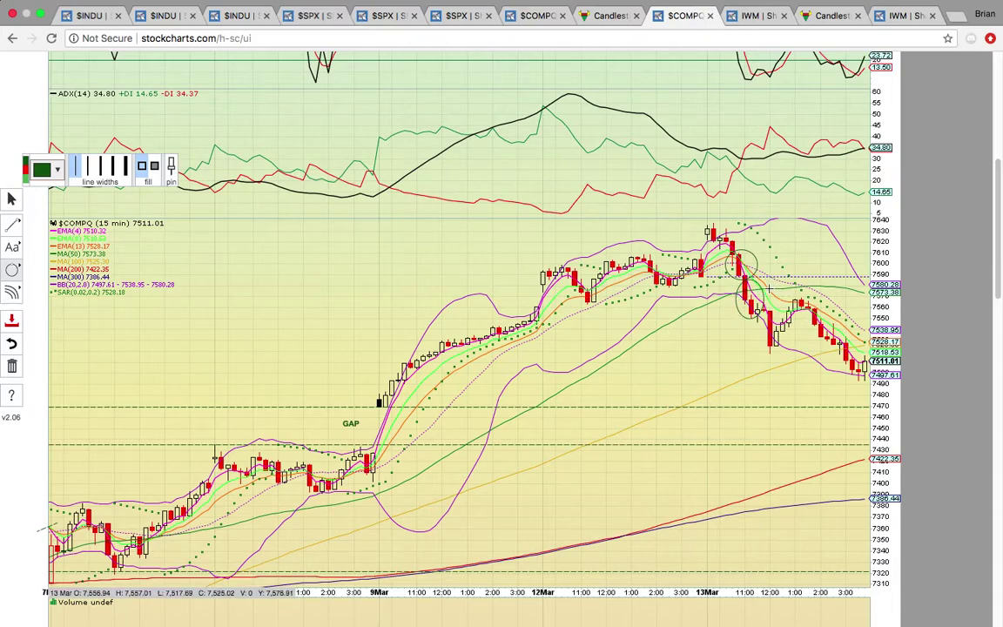
pyautogui.click(846, 351)
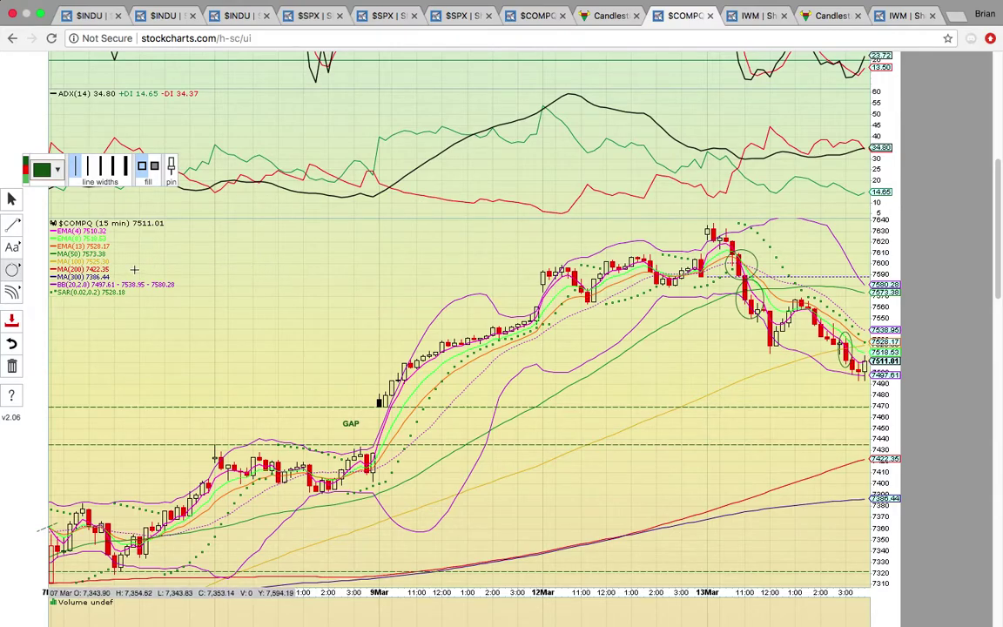
pyautogui.moveTo(135, 270); pyautogui.dragTo(45, 247)
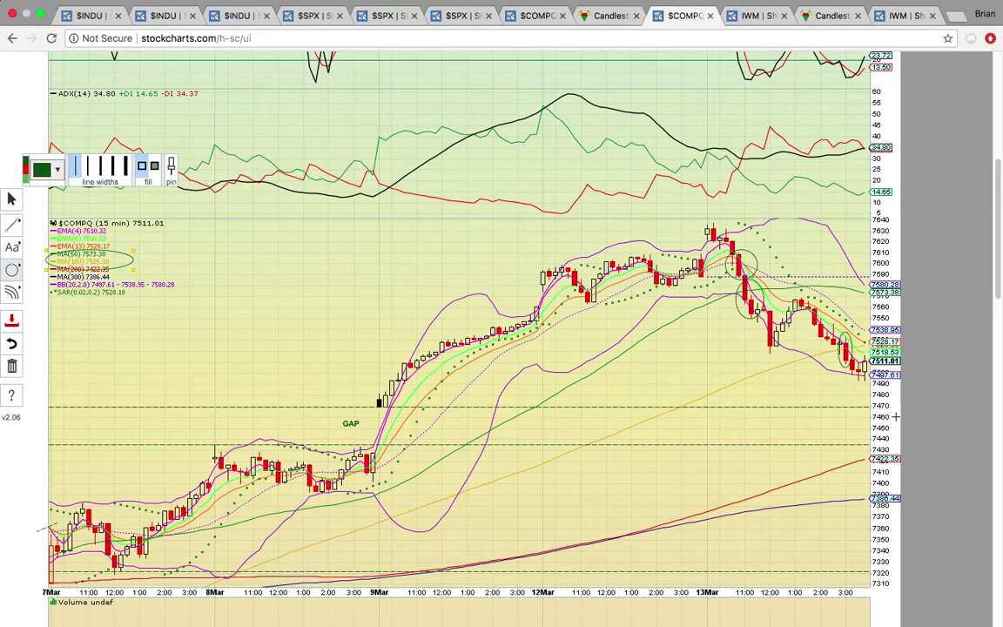
# Circle the 7470 and 7422 price levels, the 9 Mar gap-up candle and the 8 Mar consolidation.
pyautogui.moveTo(895, 417); pyautogui.dragTo(869, 398)
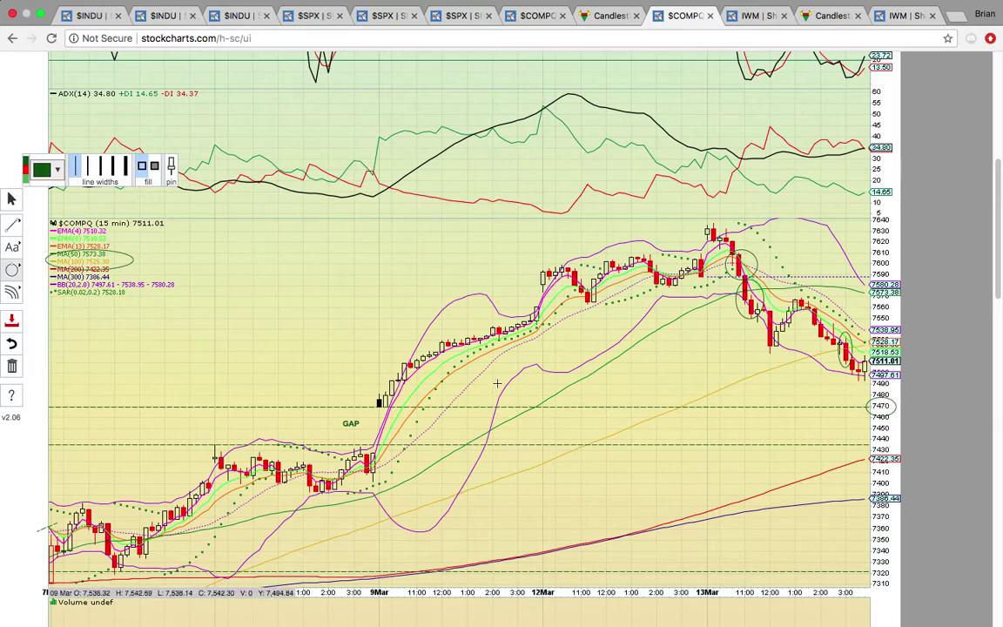
pyautogui.moveTo(402, 416); pyautogui.dragTo(373, 388)
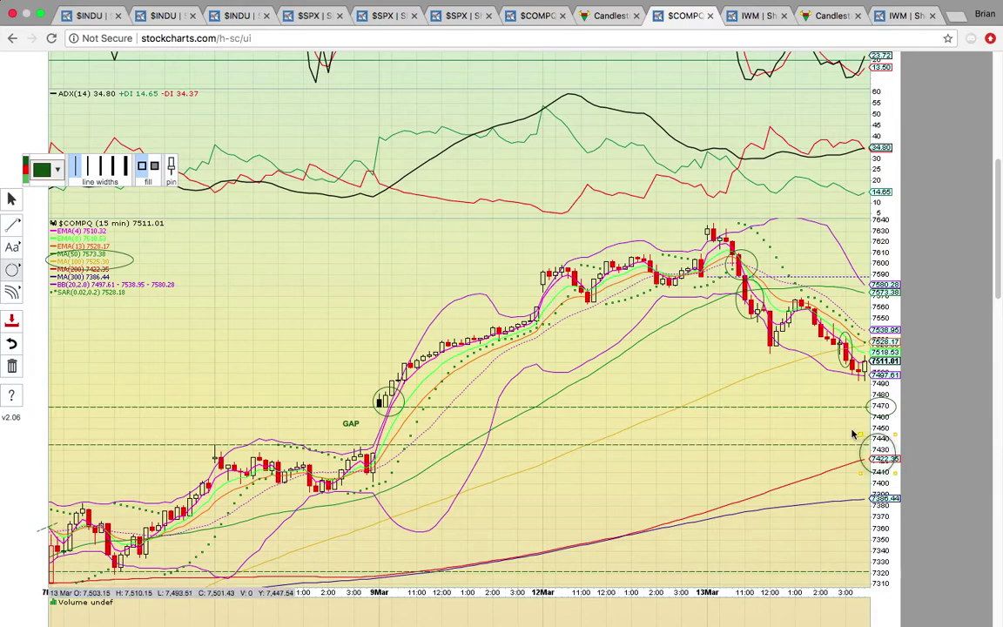
pyautogui.moveTo(856, 433); pyautogui.dragTo(893, 467)
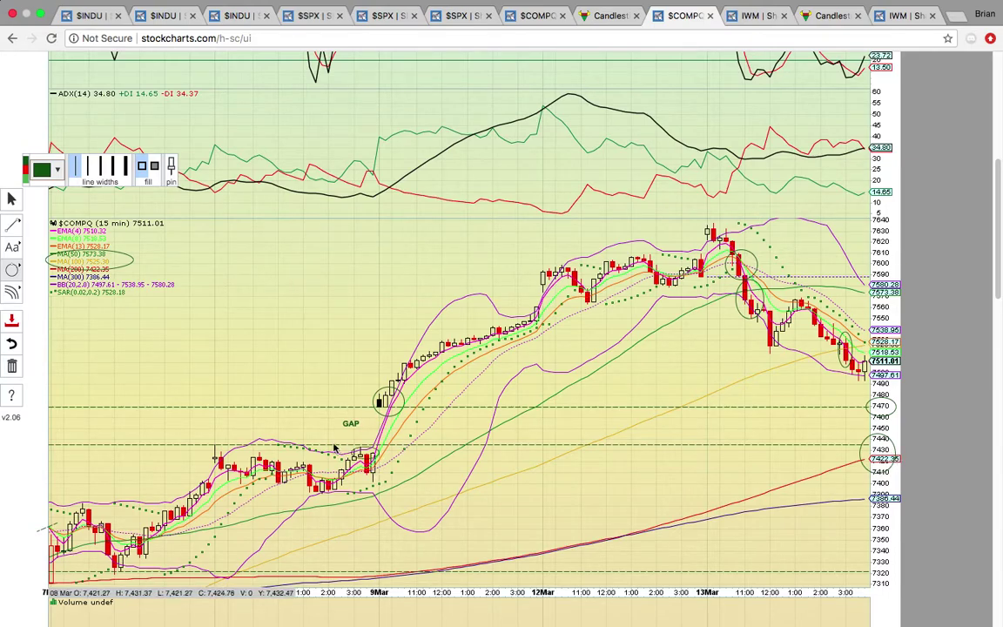
pyautogui.moveTo(334, 447); pyautogui.dragTo(200, 441)
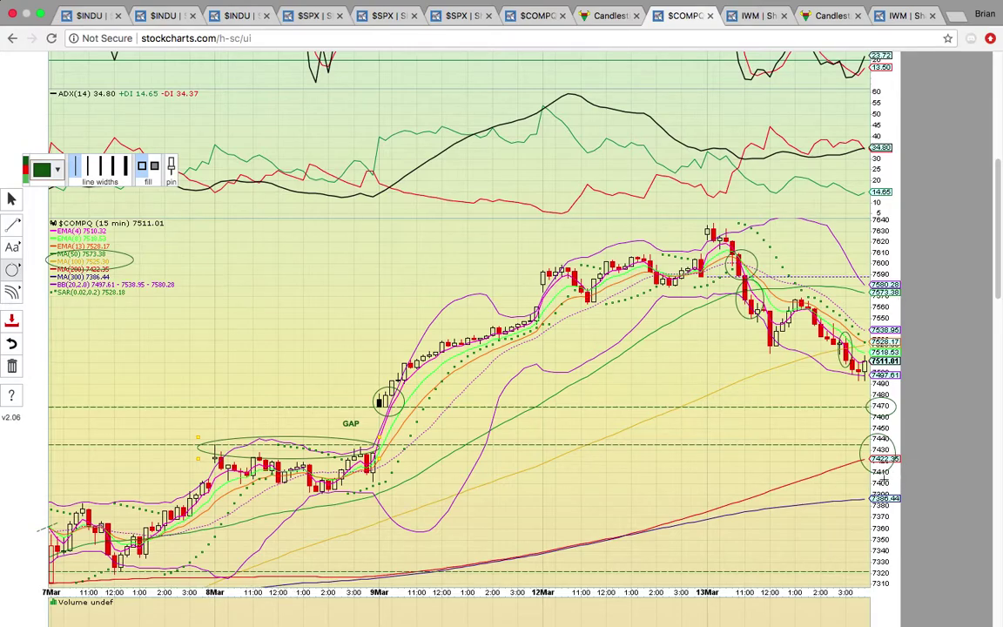
# Switch to the IWM daily chart and scroll down to its price panel.
pyautogui.click(770, 15)
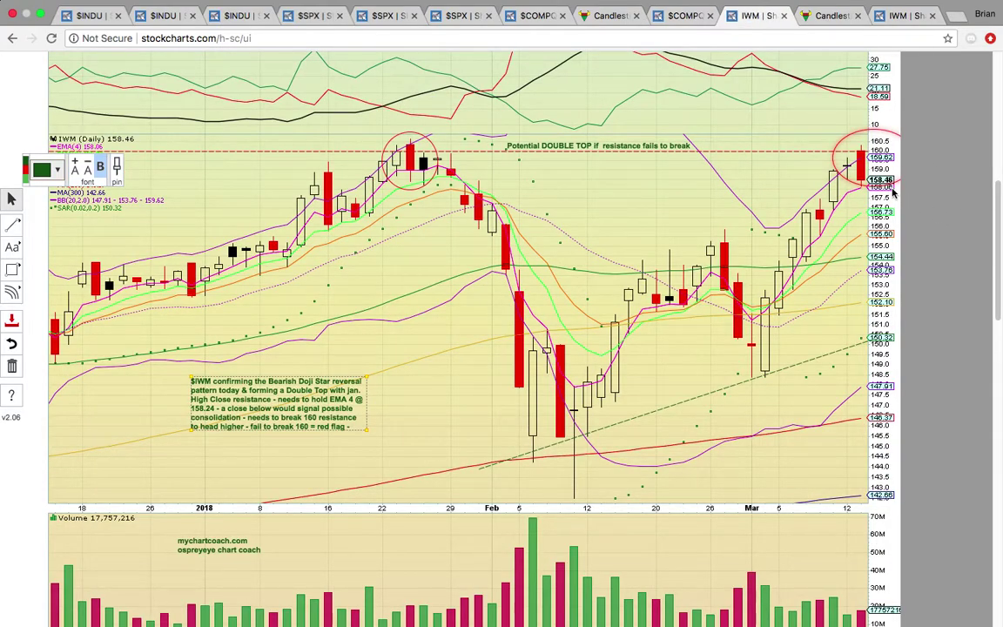
pyautogui.scroll(10, 784, 192)
pyautogui.scroll(-2, 750, 191)
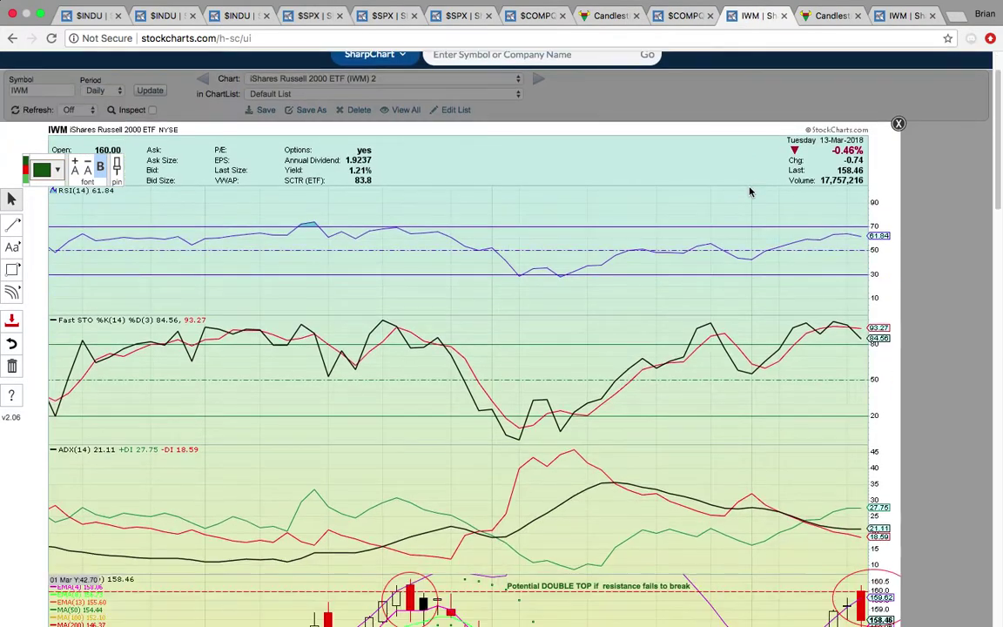
pyautogui.scroll(-3, 750, 192)
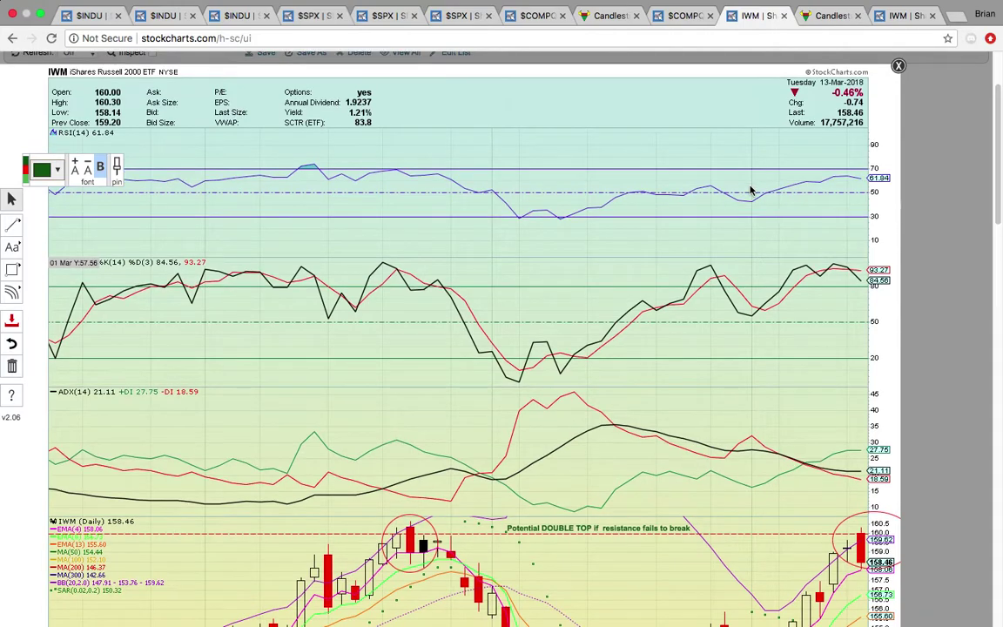
pyautogui.scroll(-1, 750, 191)
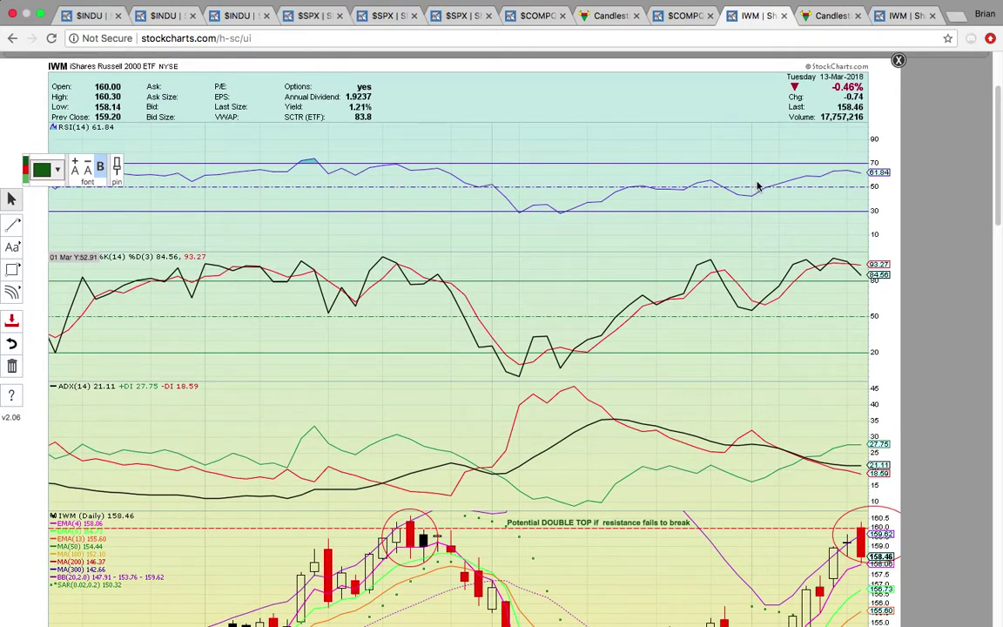
pyautogui.scroll(-10, 849, 138)
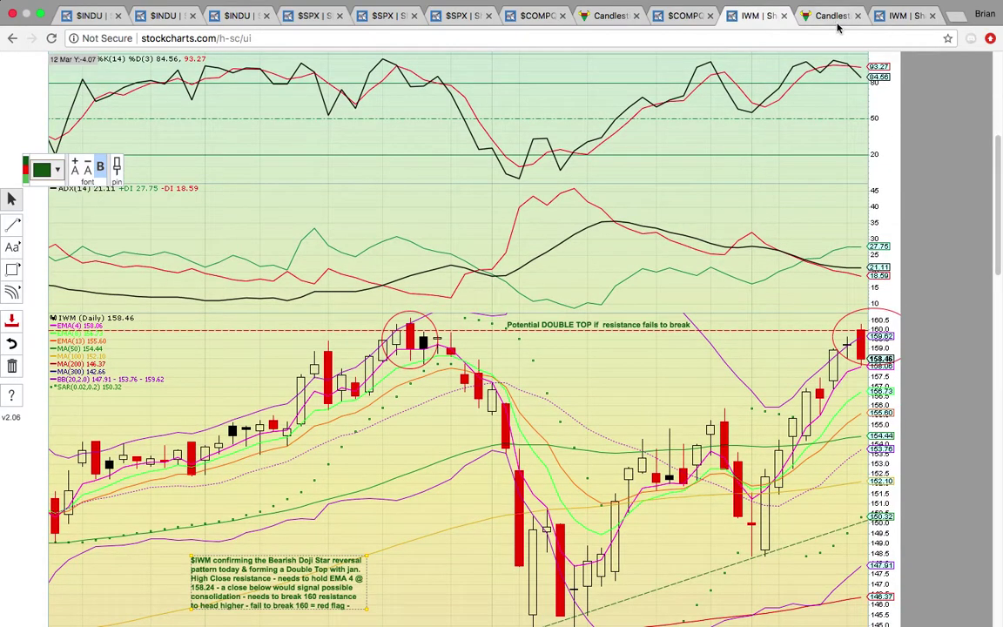
pyautogui.scroll(-6, 874, 97)
pyautogui.scroll(-4, 875, 97)
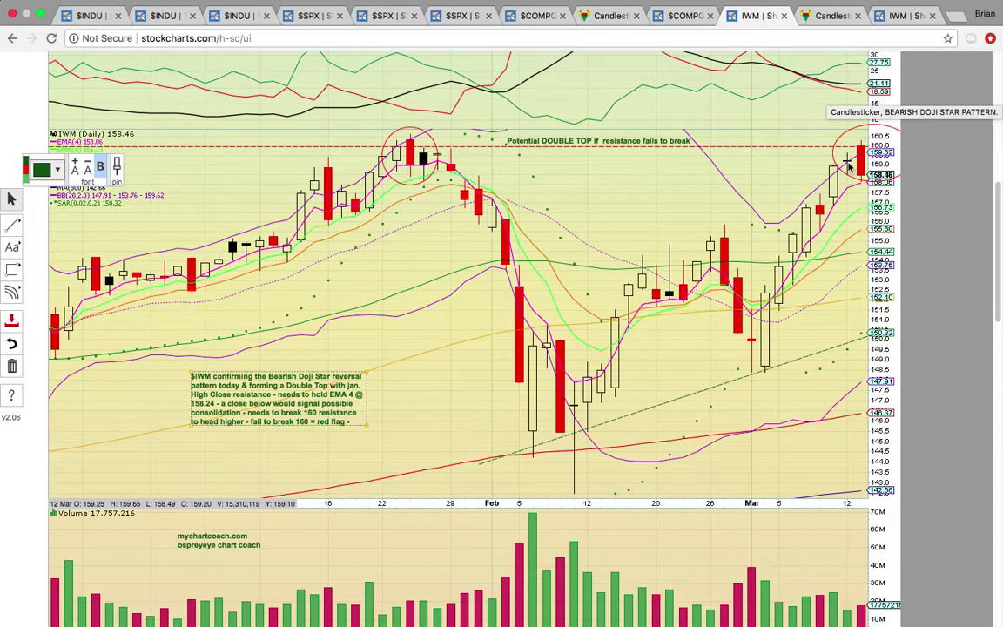
pyautogui.click(832, 18)
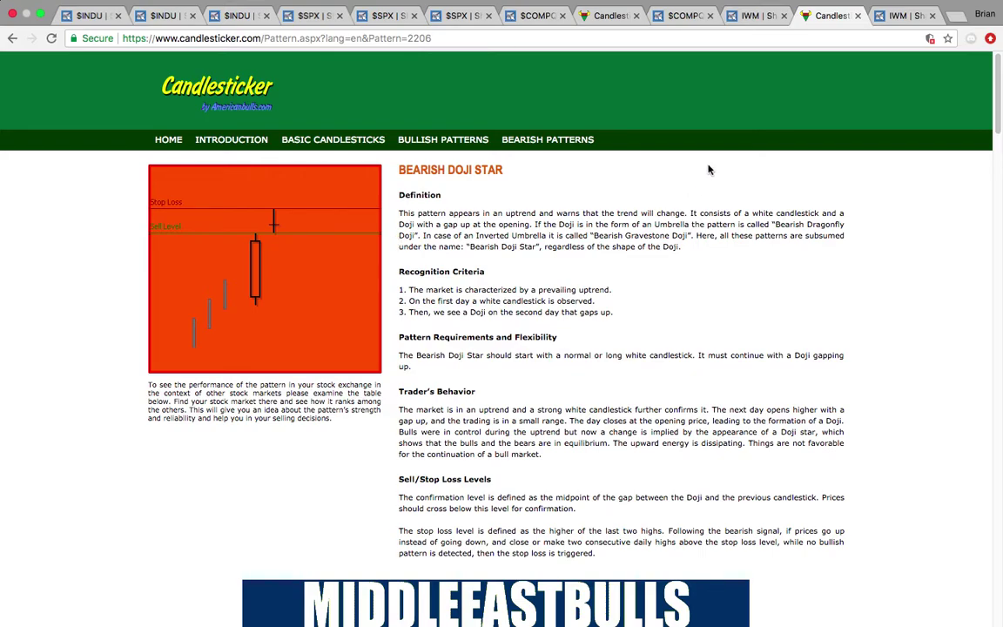
pyautogui.click(754, 15)
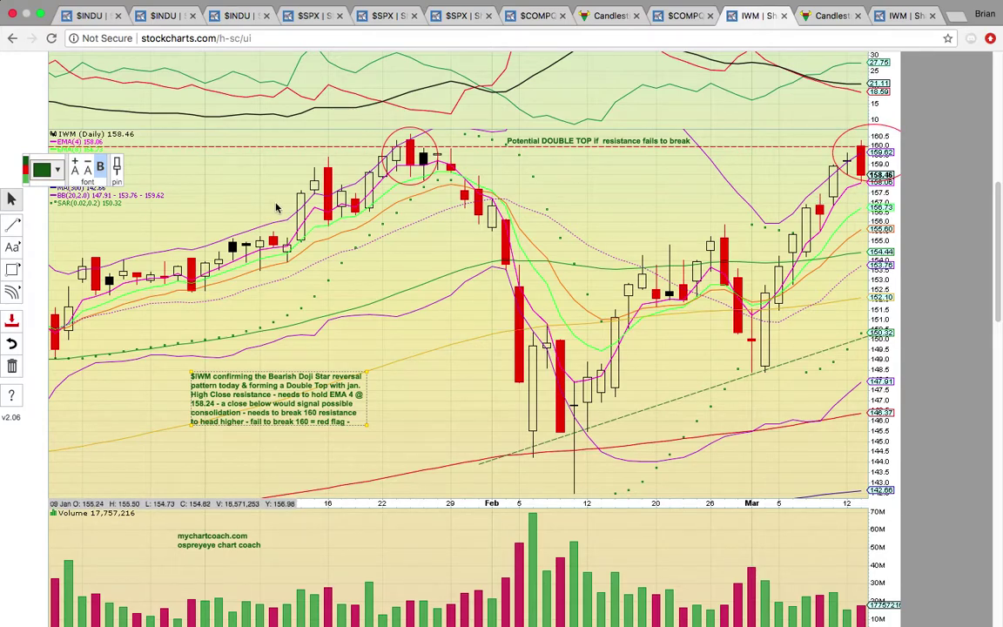
# With the Circle shape, mark the post-January-high candle, late-February candle, early-March low and February low.
pyautogui.click(13, 270)
pyautogui.click(52, 291)
pyautogui.moveTo(443, 177); pyautogui.dragTo(462, 155)
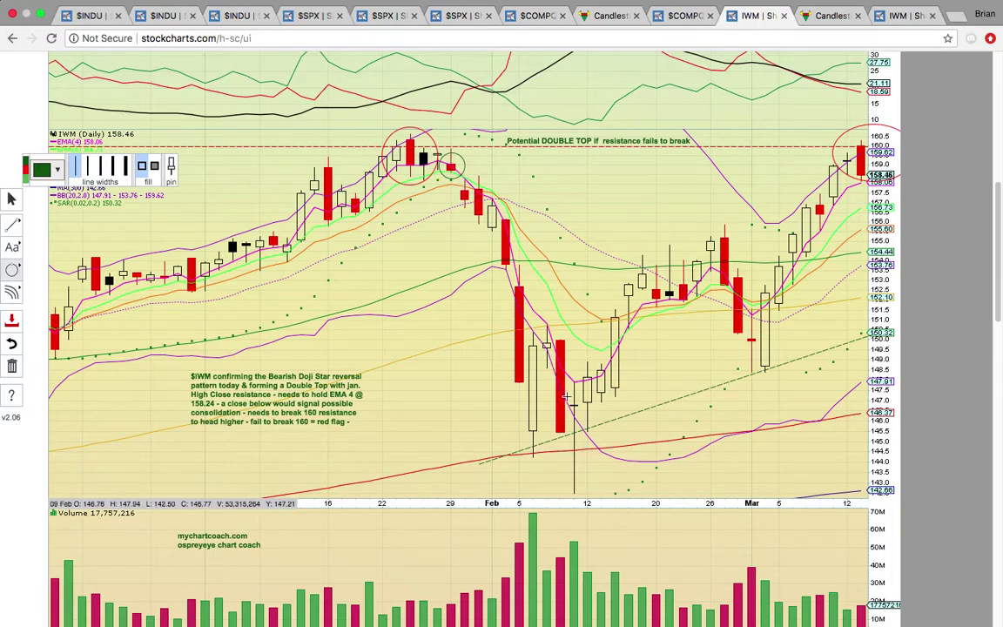
pyautogui.moveTo(739, 225); pyautogui.dragTo(712, 291)
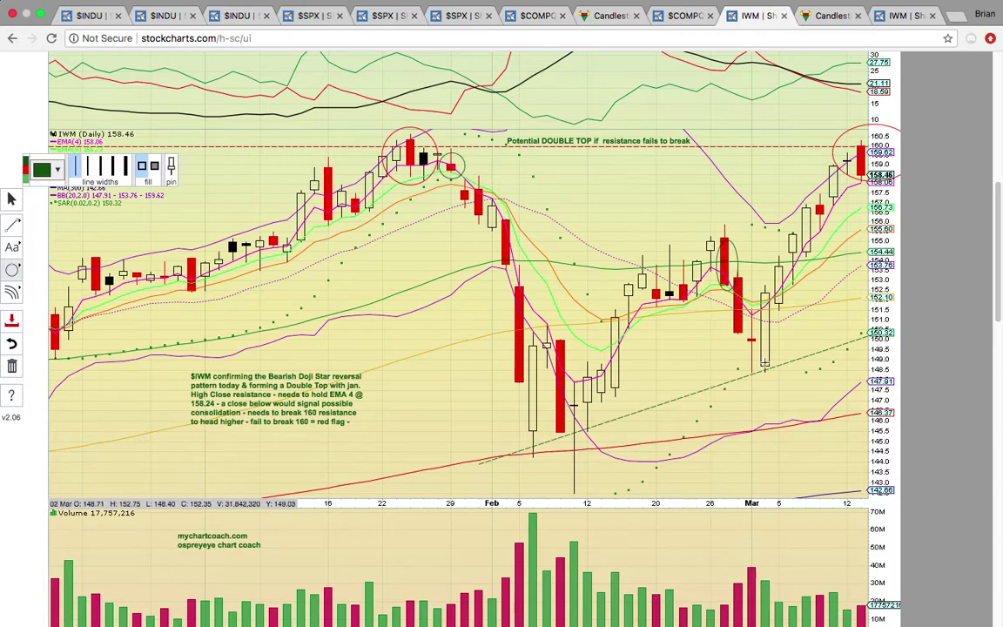
pyautogui.moveTo(765, 379); pyautogui.dragTo(740, 358)
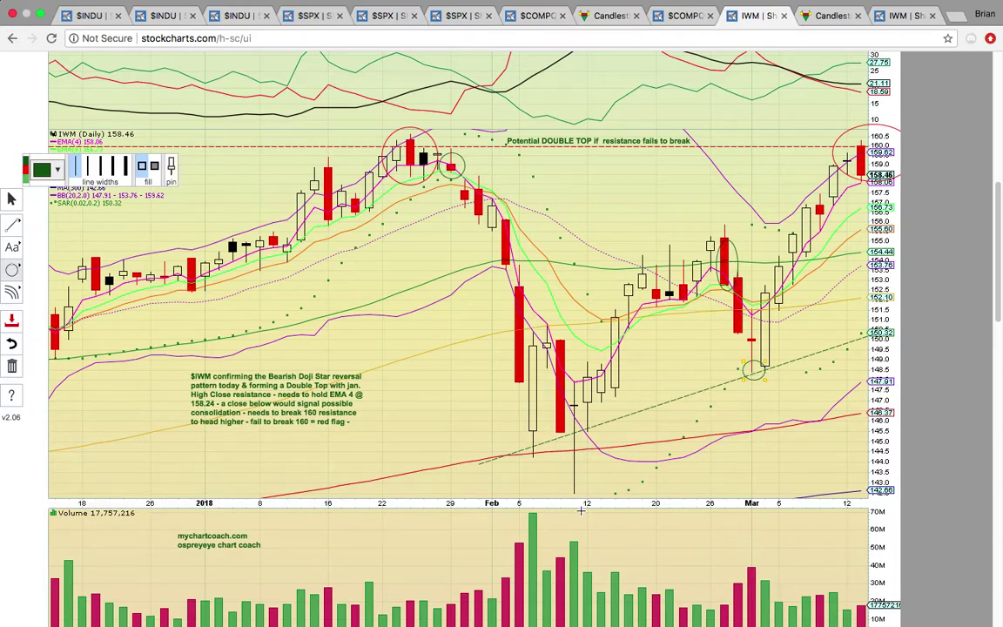
pyautogui.moveTo(574, 511); pyautogui.dragTo(571, 471)
# Recheck the Bearish Doji Star reference, then open the IWM weekly chart and scroll down.
pyautogui.click(825, 18)
pyautogui.click(901, 15)
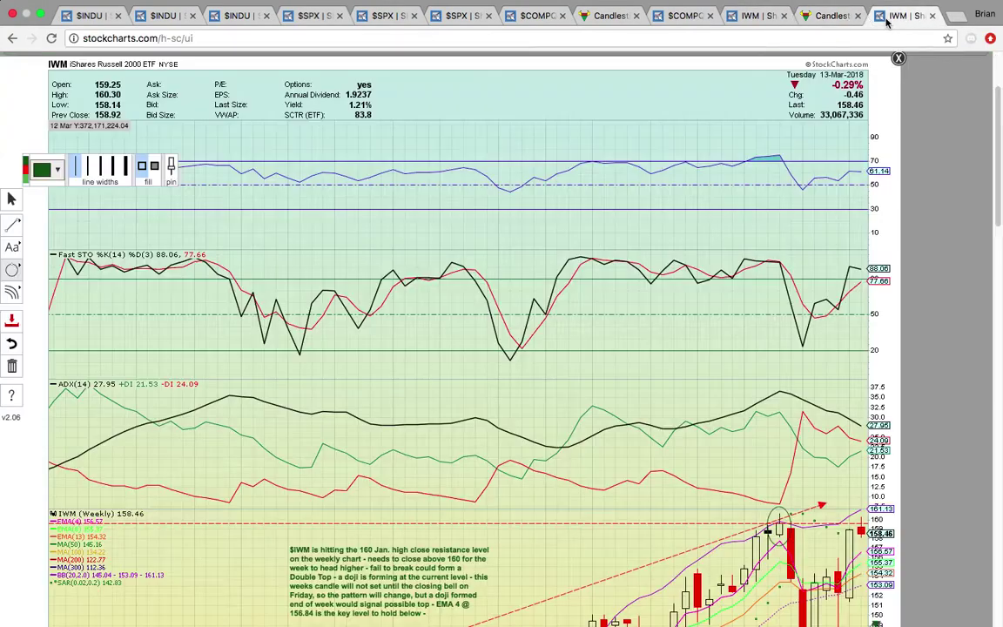
pyautogui.scroll(-5, 708, 101)
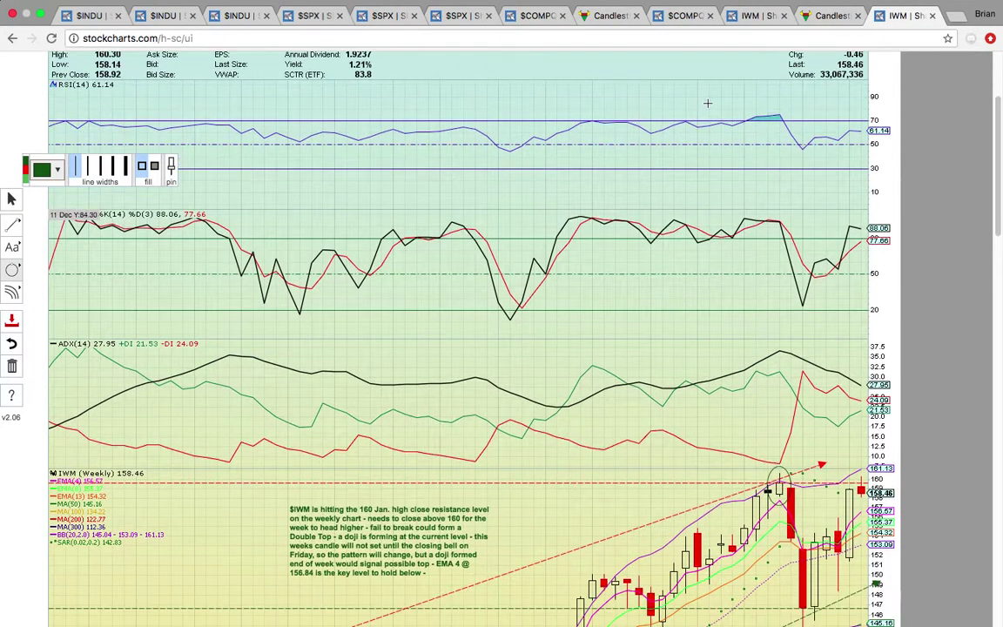
pyautogui.scroll(-4, 709, 101)
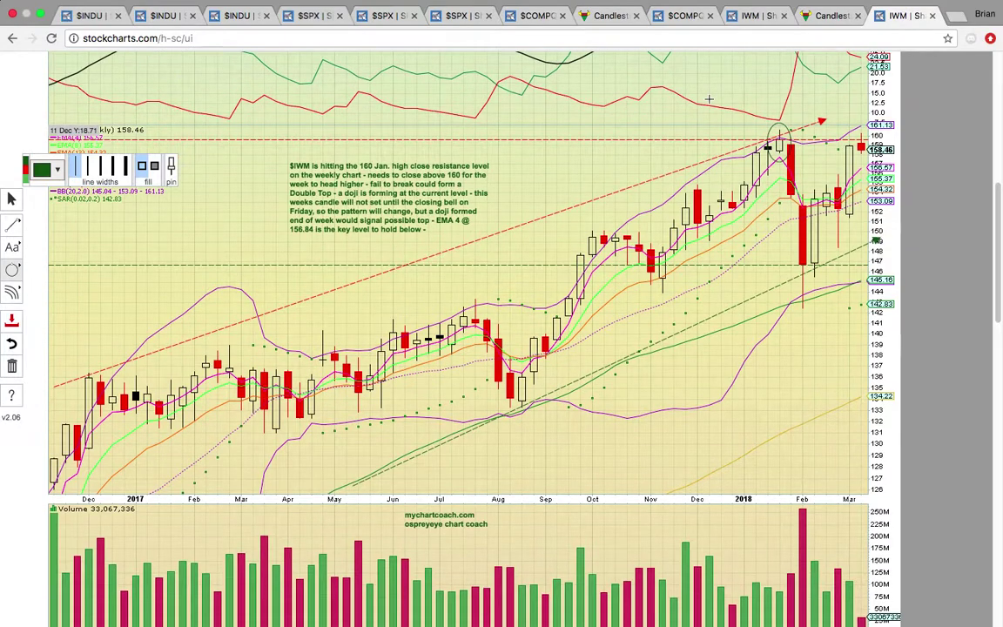
pyautogui.scroll(-1, 709, 101)
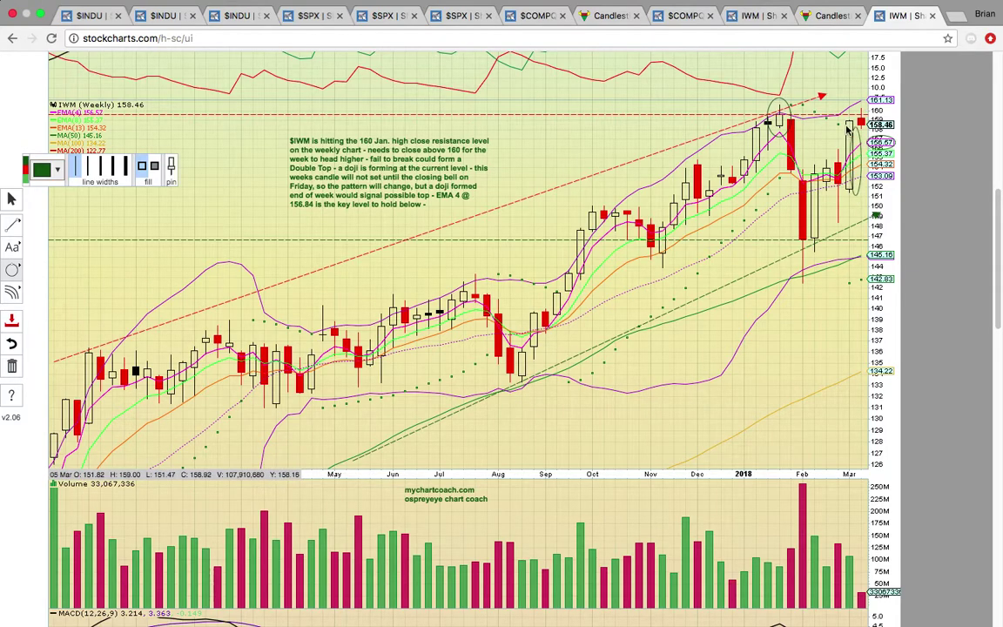
# Circle the latest weekly candles near 160 and the 10–12.5 upper-indicator reading.
pyautogui.moveTo(862, 193); pyautogui.dragTo(838, 120)
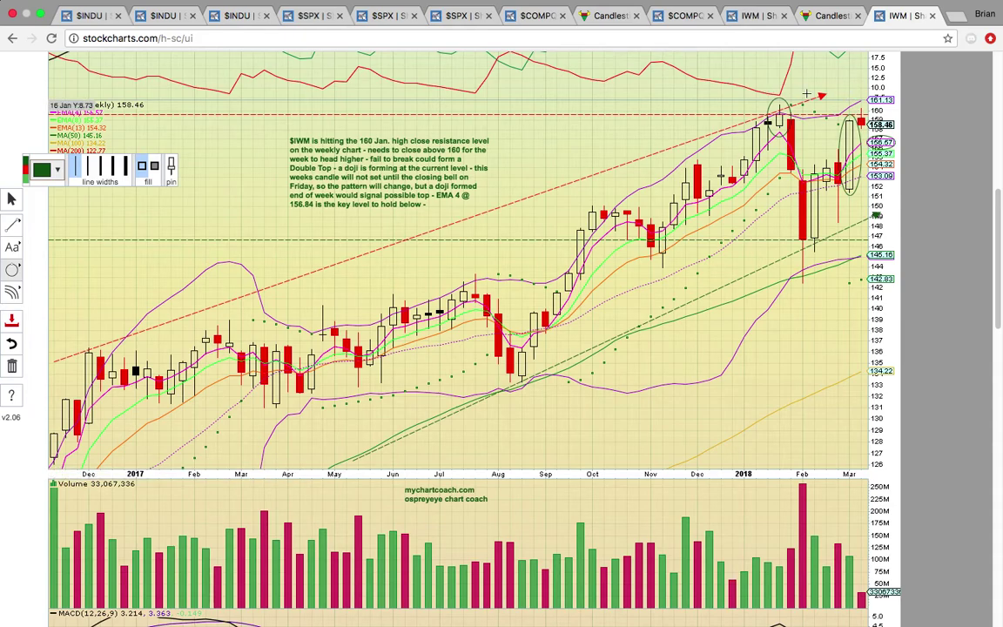
pyautogui.moveTo(877, 83); pyautogui.dragTo(894, 100)
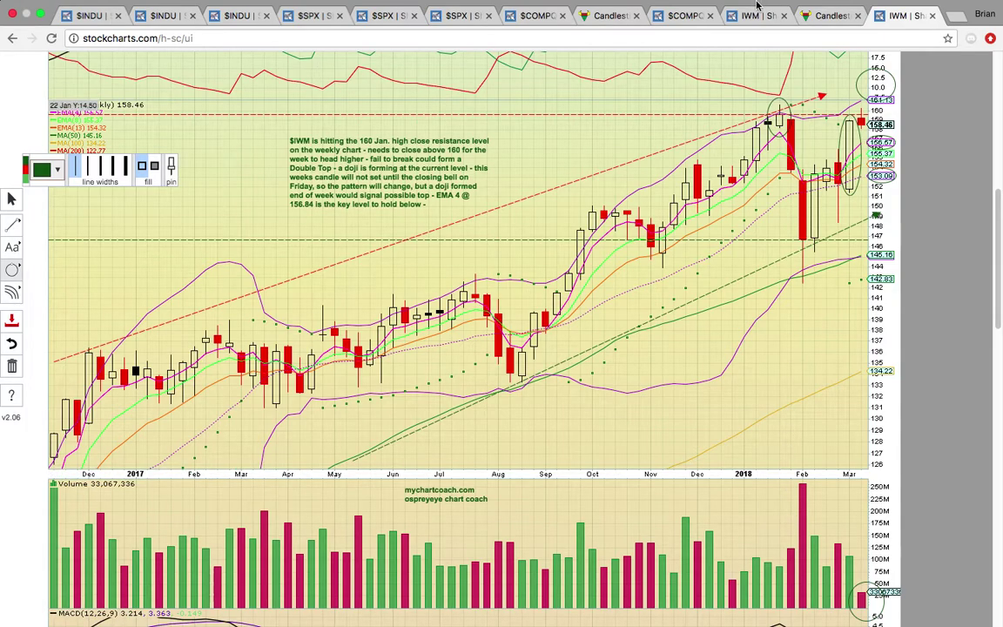
pyautogui.moveTo(810, 3)
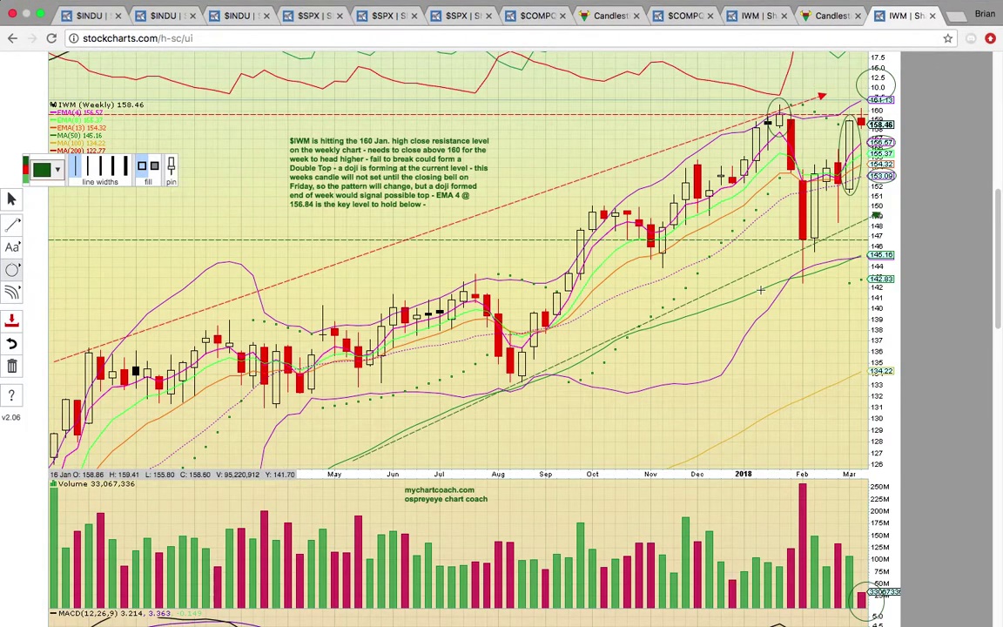